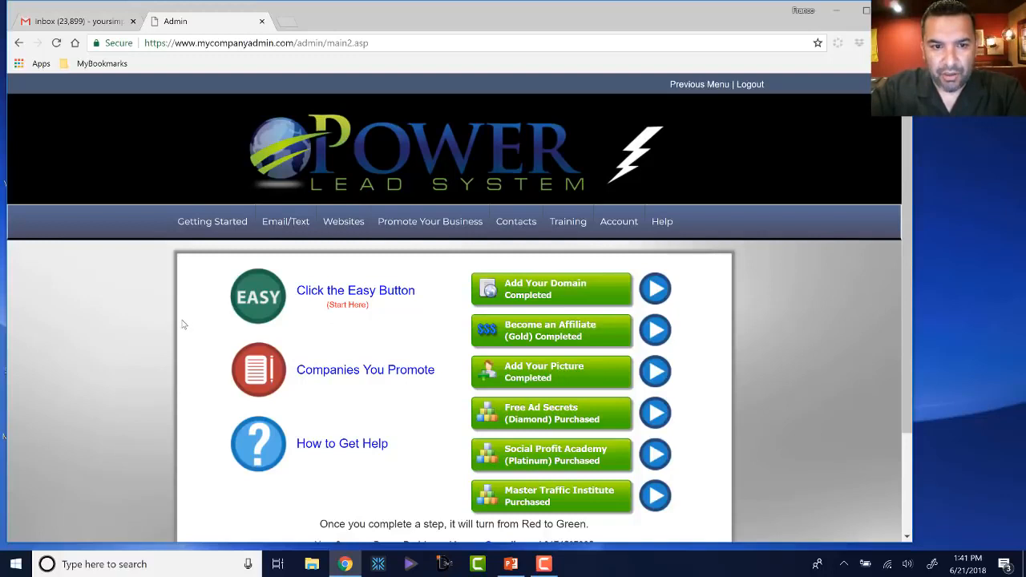
Open the list of own webpages and make a copy of the FRANCO LEAD SYSTEM LCP page
mouse_move(343, 225)
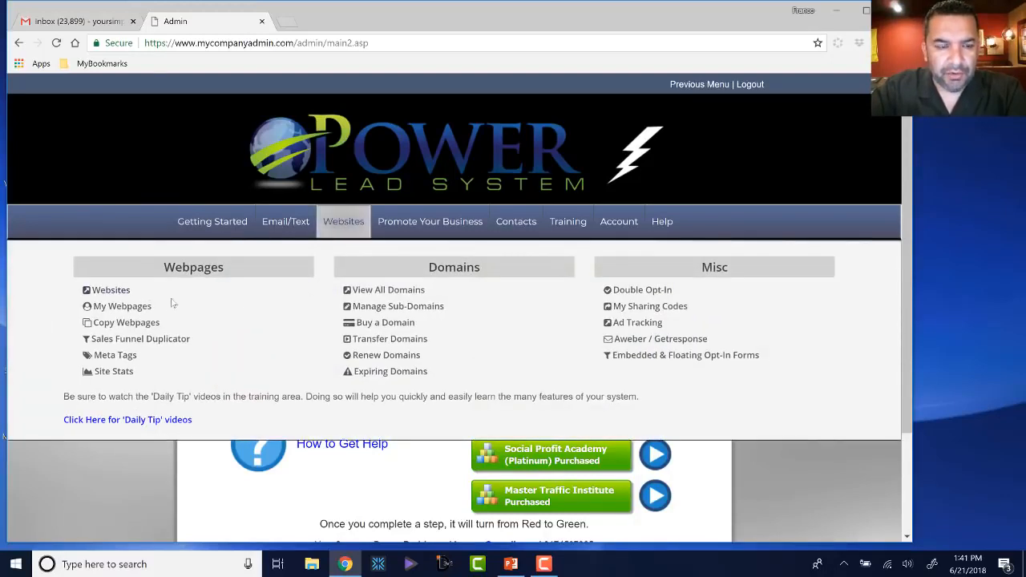
click(108, 309)
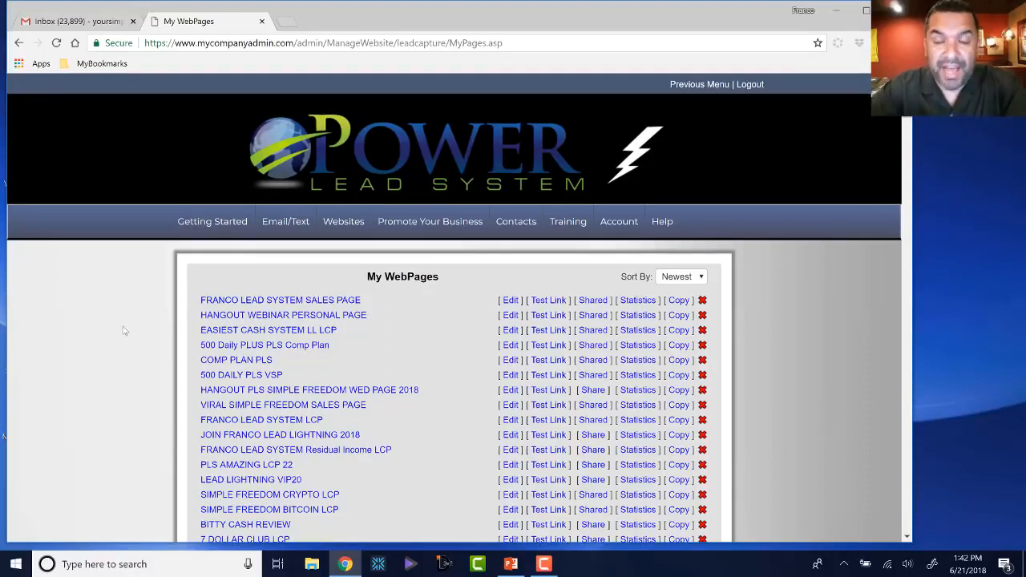
scroll(124, 331, down, 1)
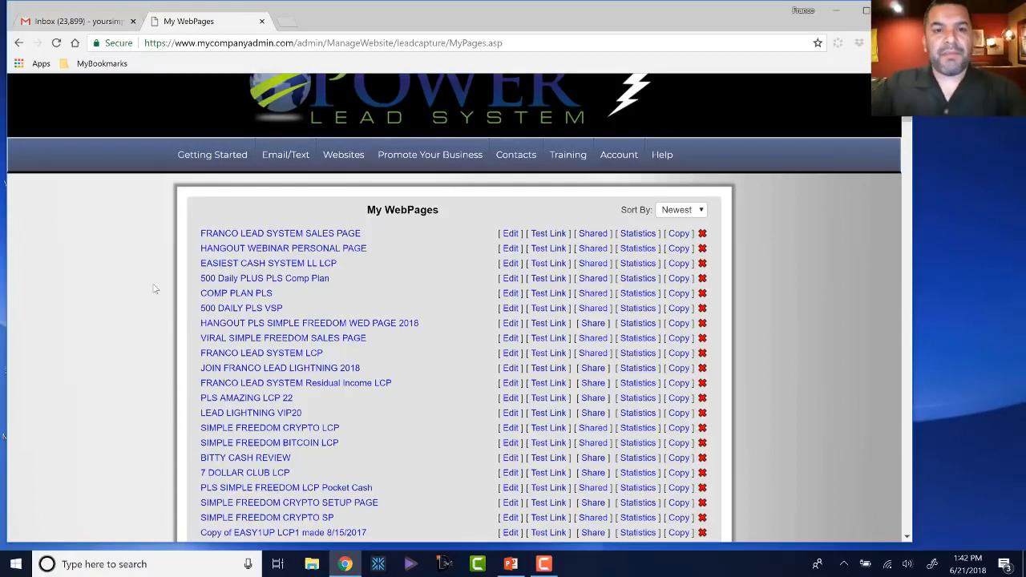
scroll(155, 288, up, 1)
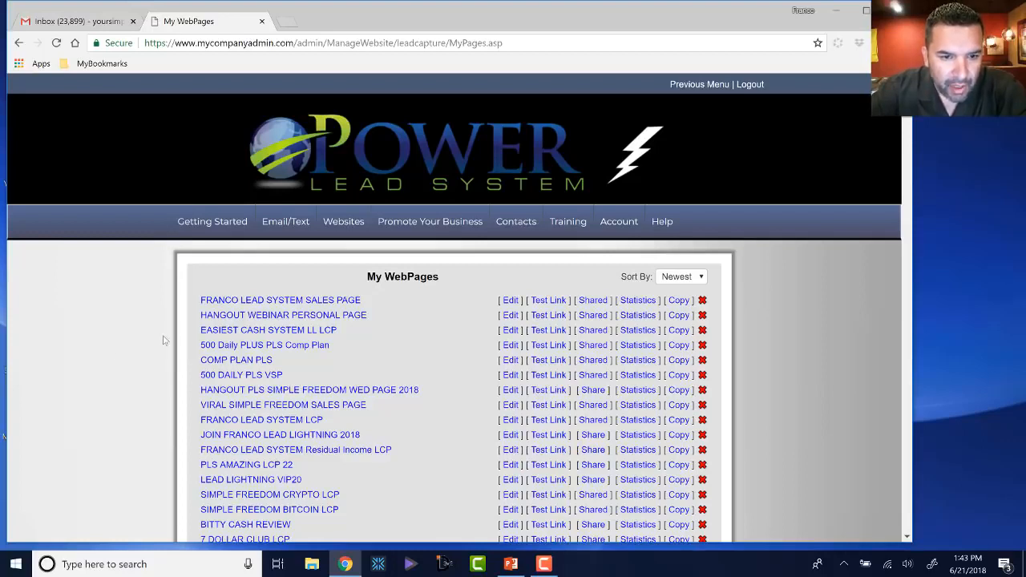
scroll(162, 341, down, 1)
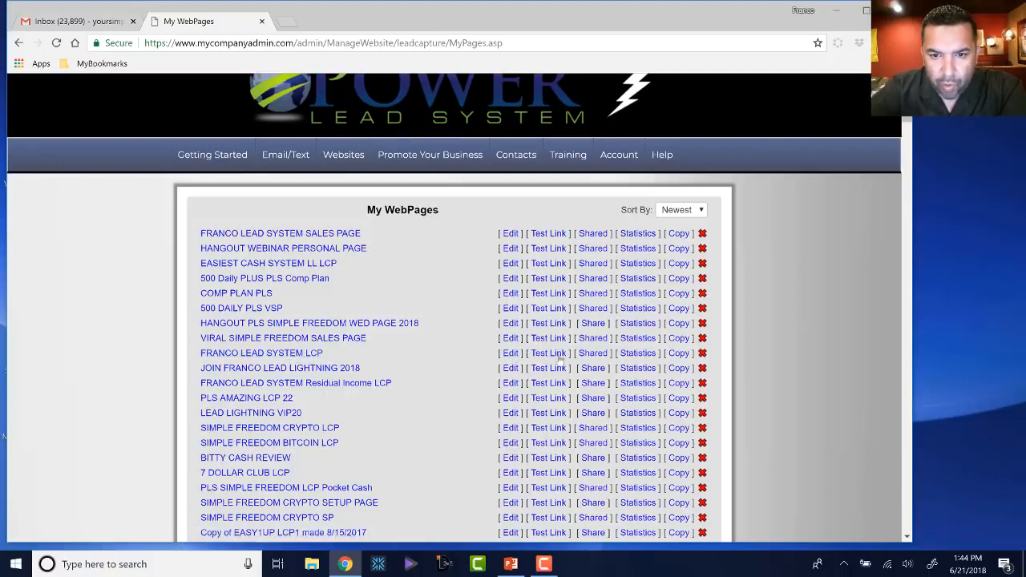
click(676, 356)
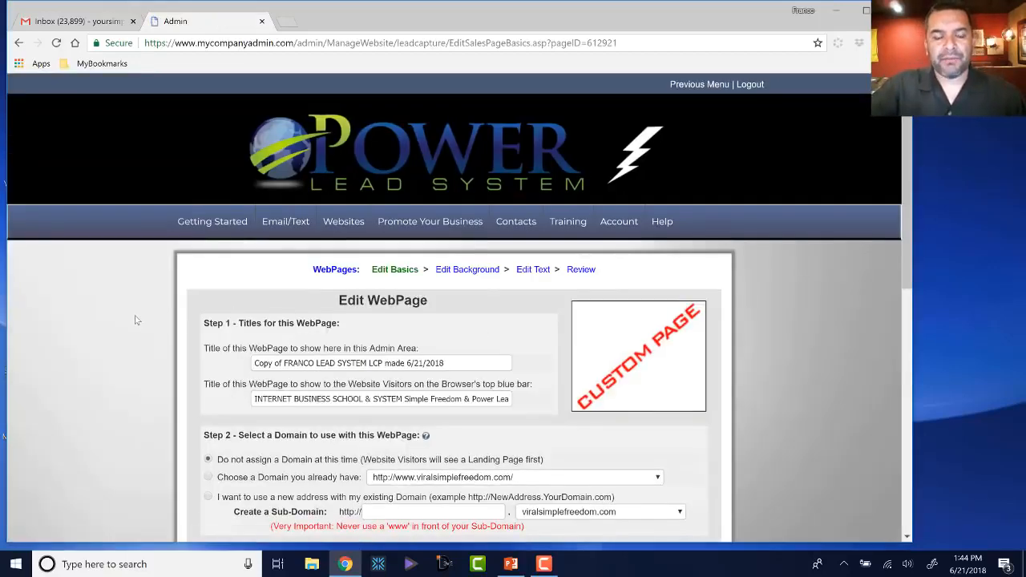
Change the start of the copied page's admin-area title to "COPY OF" in capital letters
scroll(136, 319, down, 2)
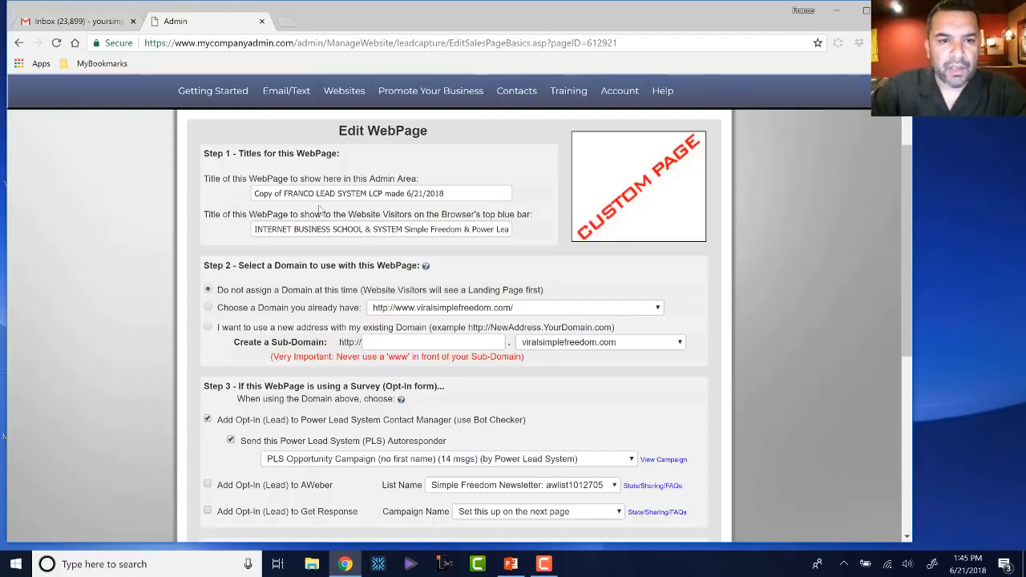
click(285, 193)
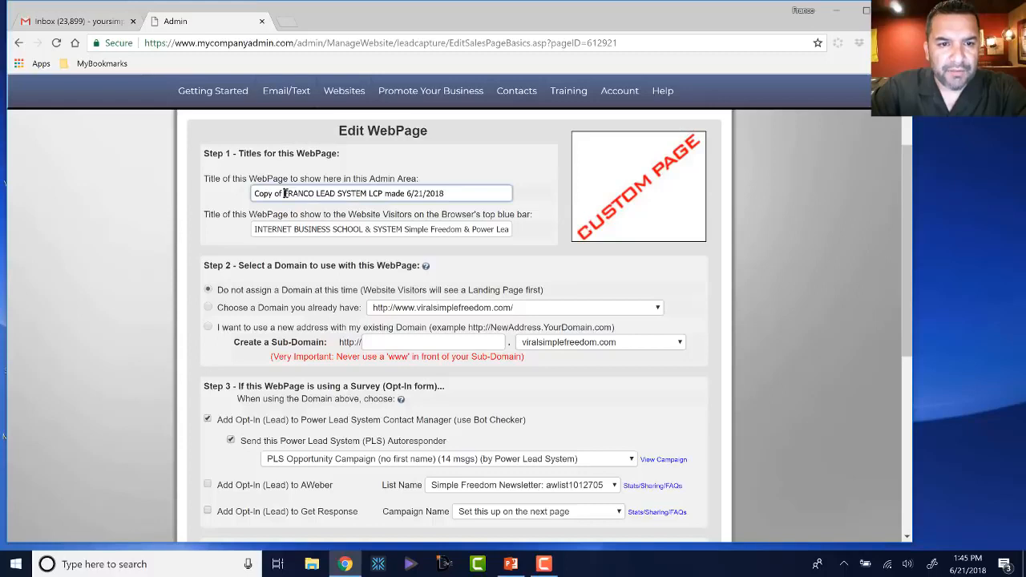
drag(284, 193, 224, 197)
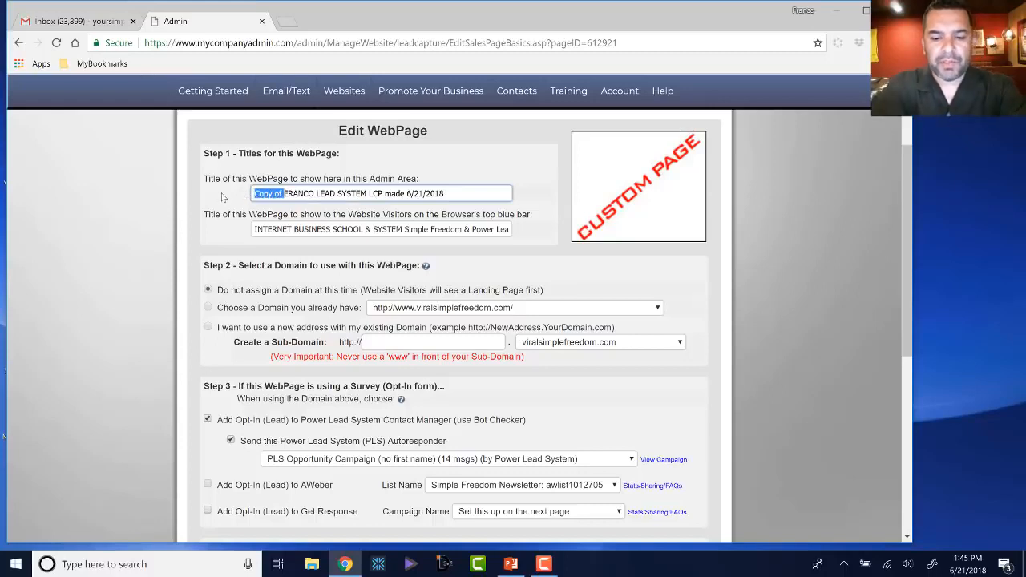
text(COPY)
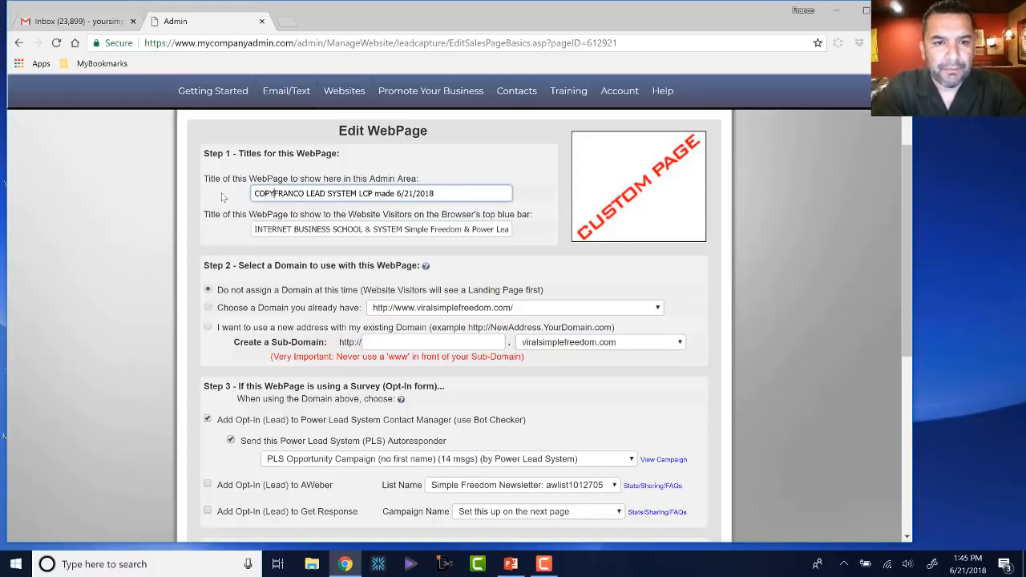
text( OF)
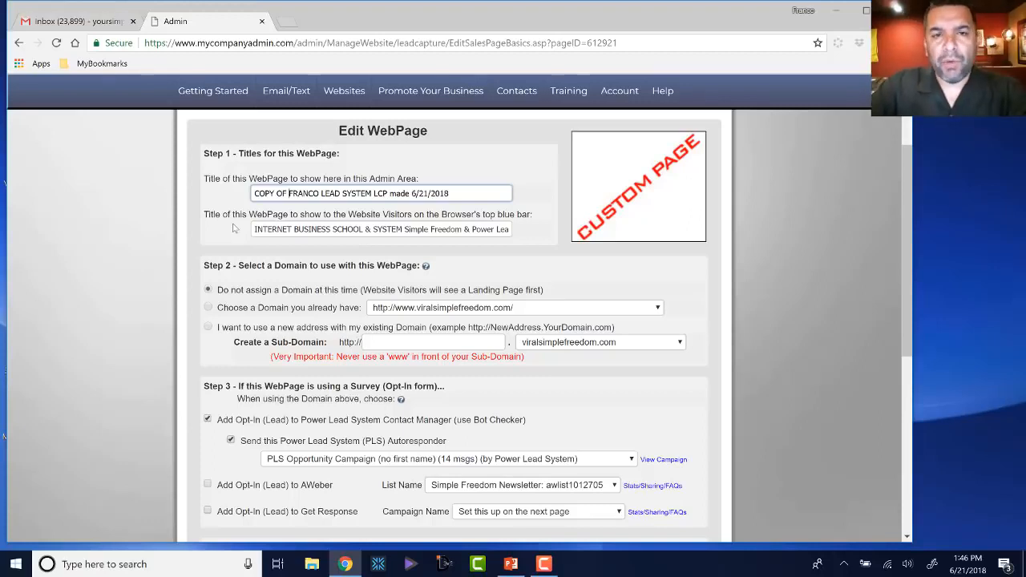
click(258, 230)
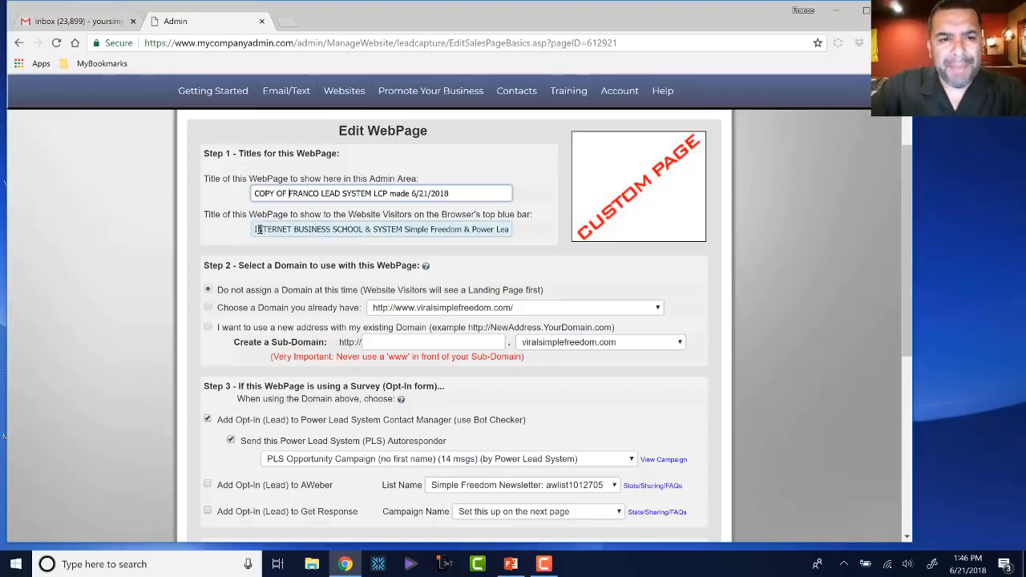
click(256, 229)
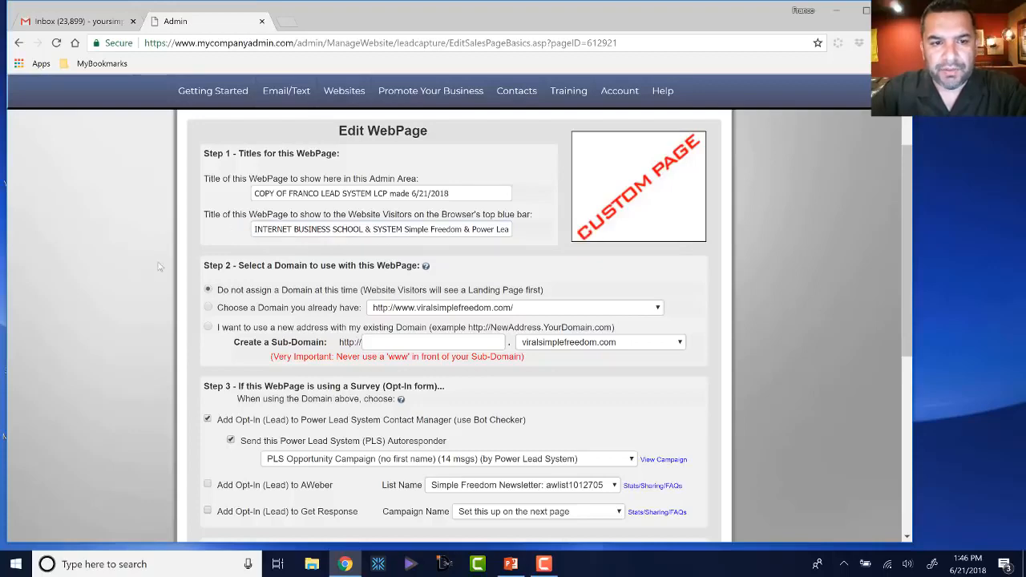
Choose francoleadsystem.com as the existing domain for the page's new sub-domain
scroll(159, 268, down, 2)
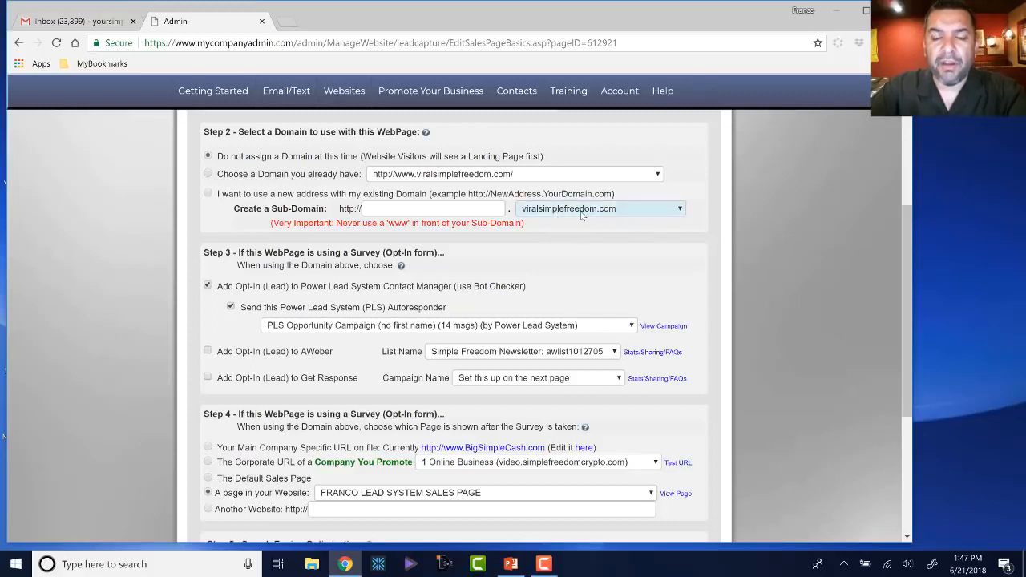
click(680, 210)
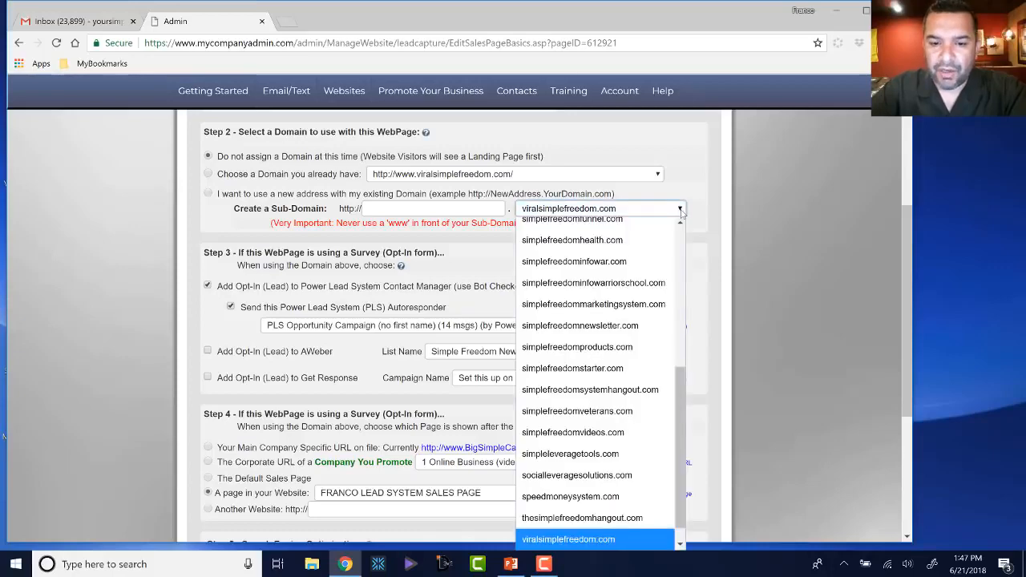
scroll(645, 272, up, 5)
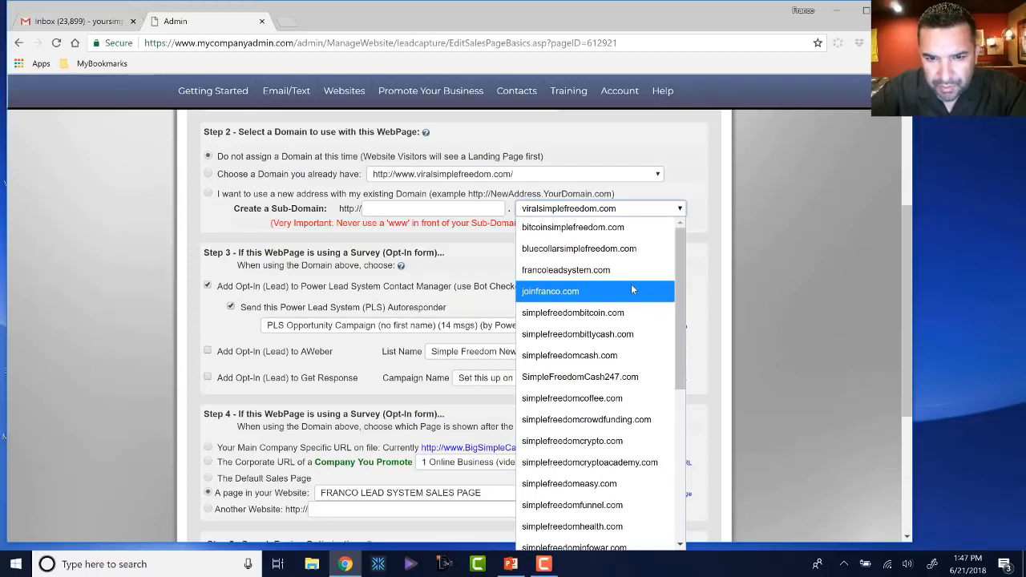
scroll(631, 289, down, 5)
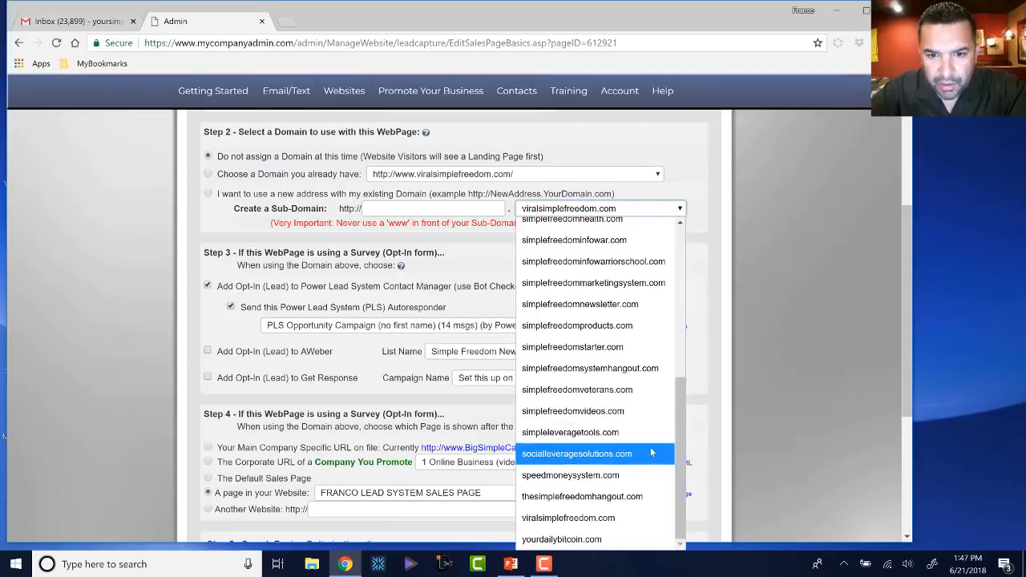
scroll(651, 451, up, 5)
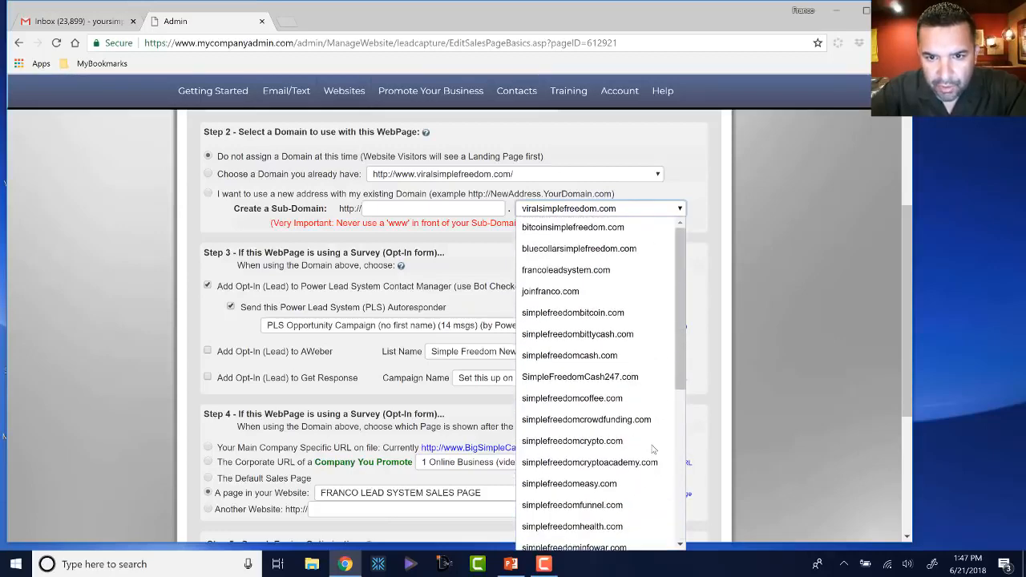
click(566, 270)
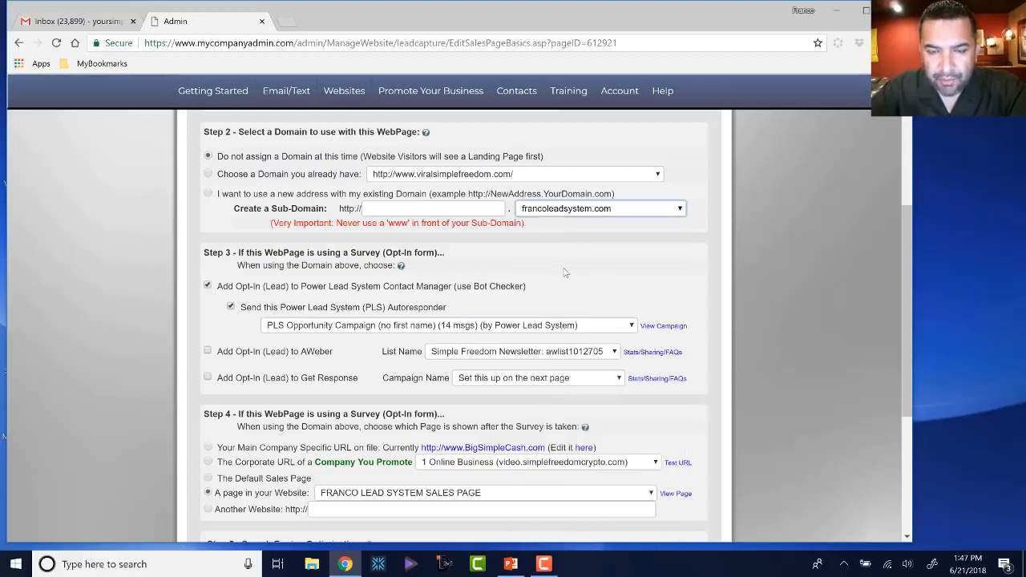
Assign the page a new sub-domain address named copysample
click(433, 208)
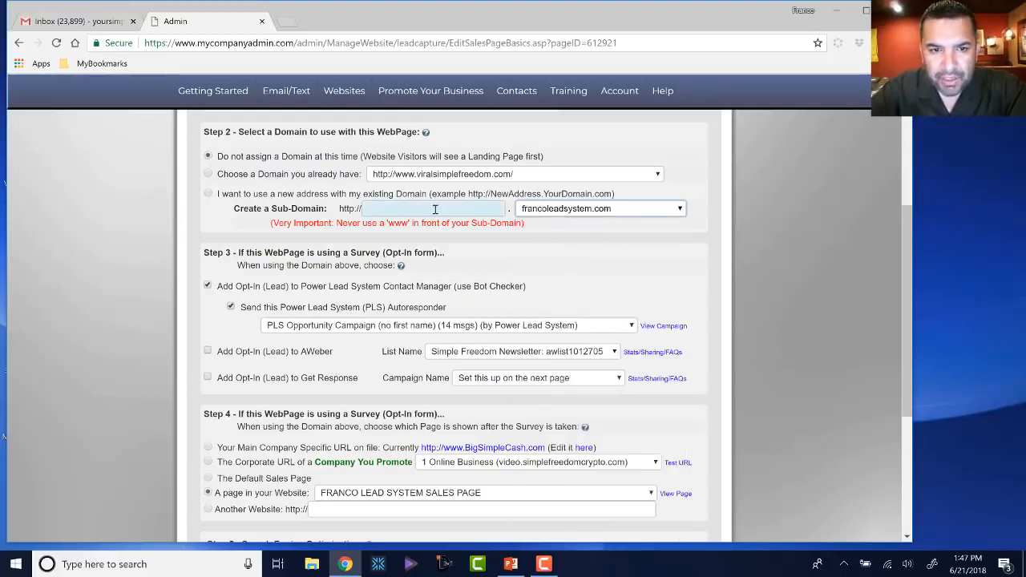
click(431, 206)
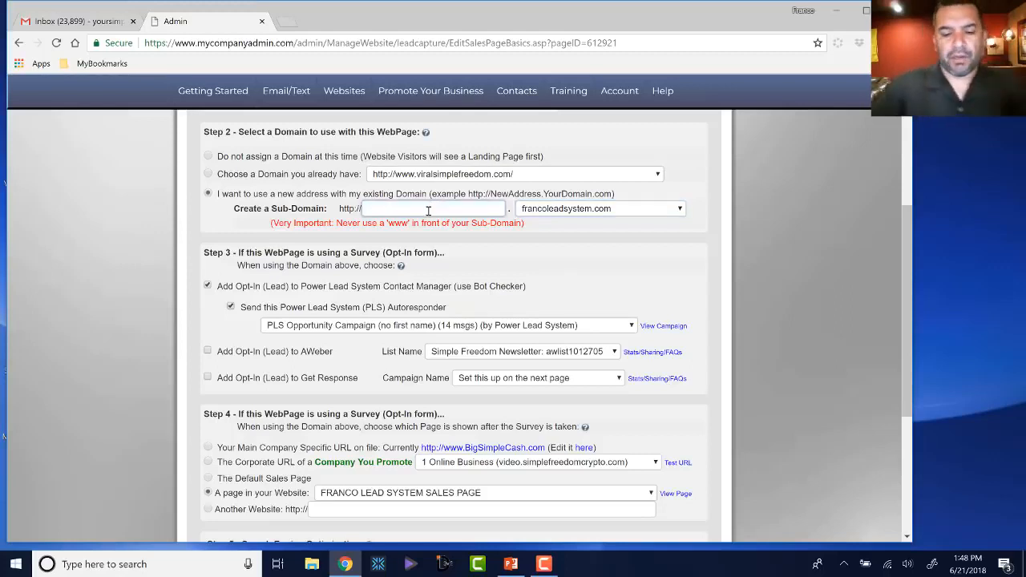
text(copy)
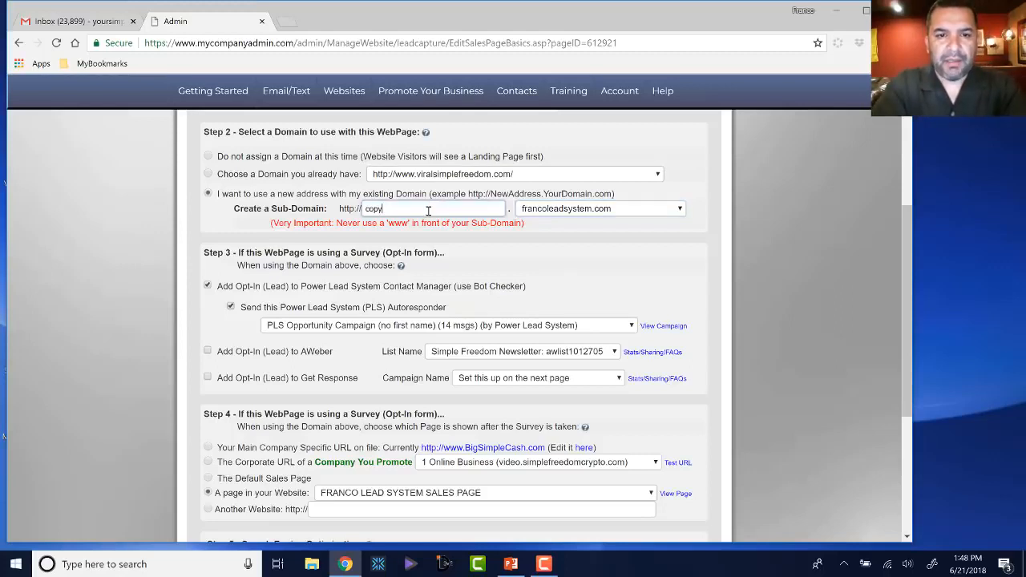
text(sample)
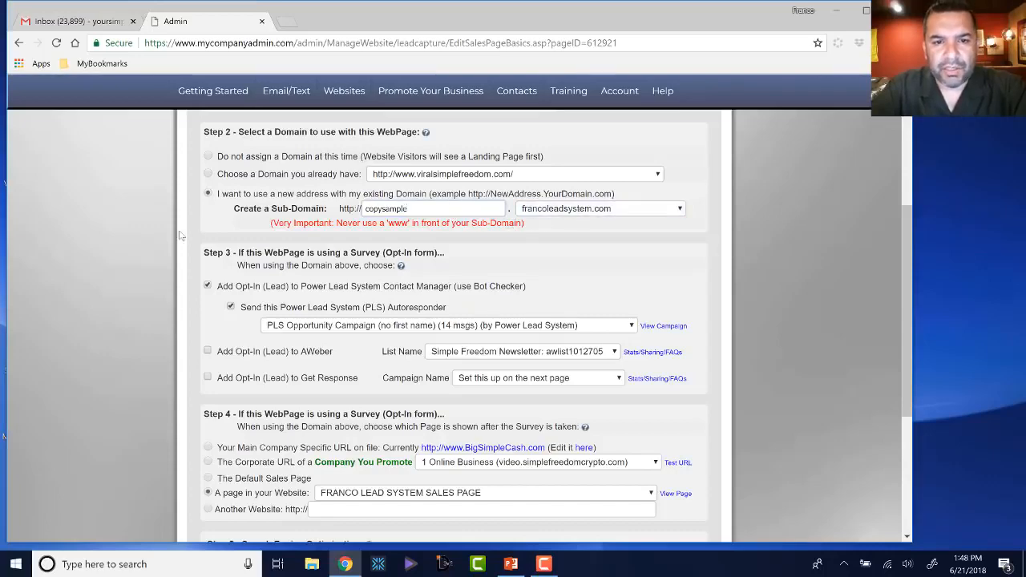
Set the opt-in autoresponder for the page to "Do not send an Autoresponder Campaign"
scroll(153, 240, down, 1)
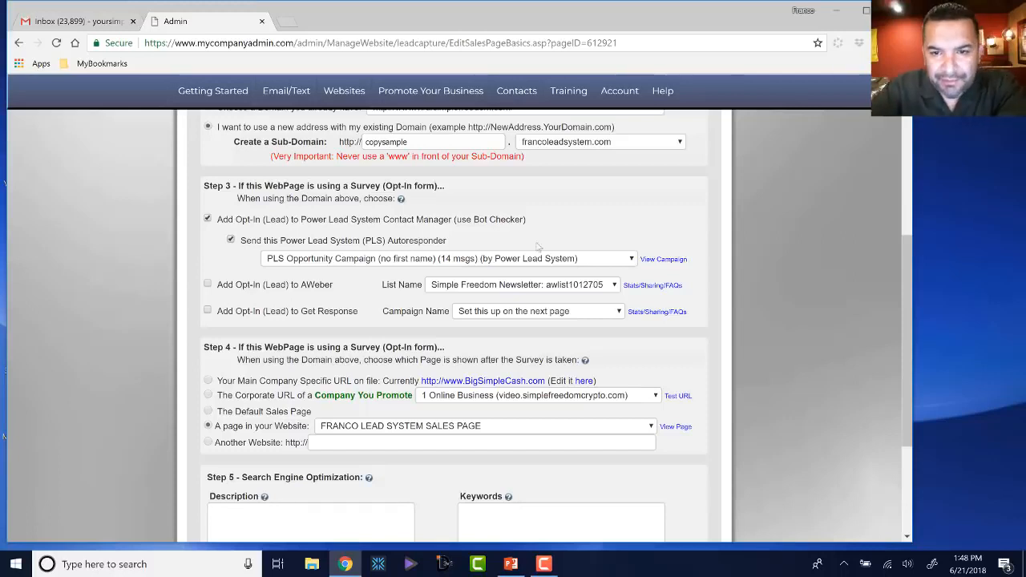
click(632, 259)
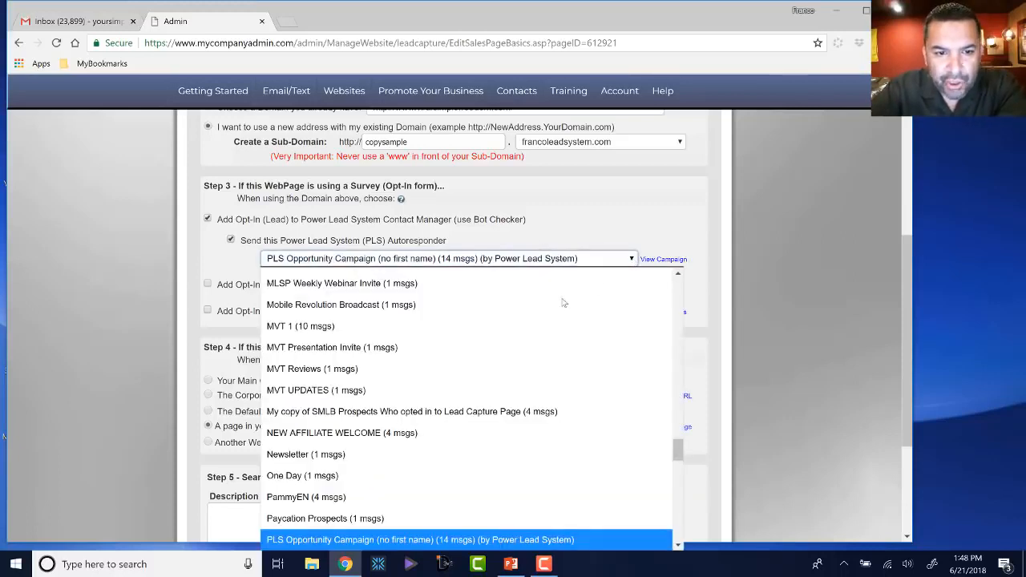
scroll(541, 325, up, 15)
scroll(538, 322, up, 5)
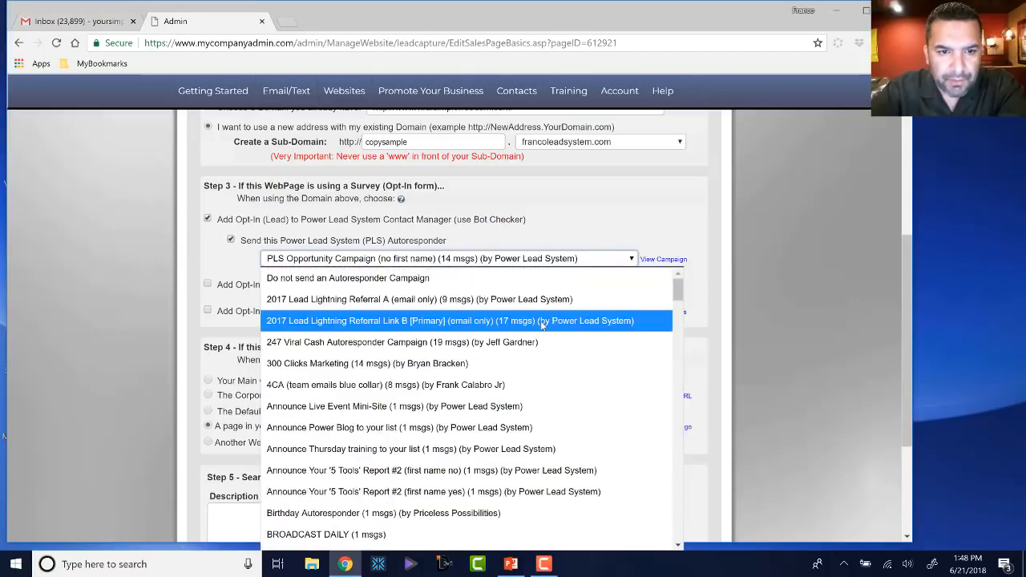
click(295, 279)
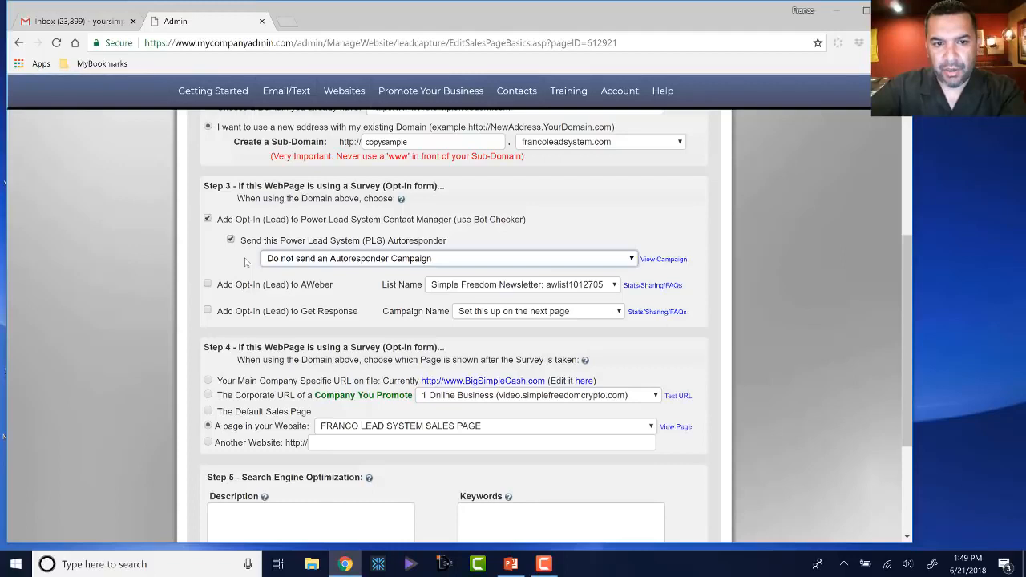
Set the opt-in autoresponder to PLS Opportunity Campaign (no first name) (14 msgs) by Power Lead System
click(633, 260)
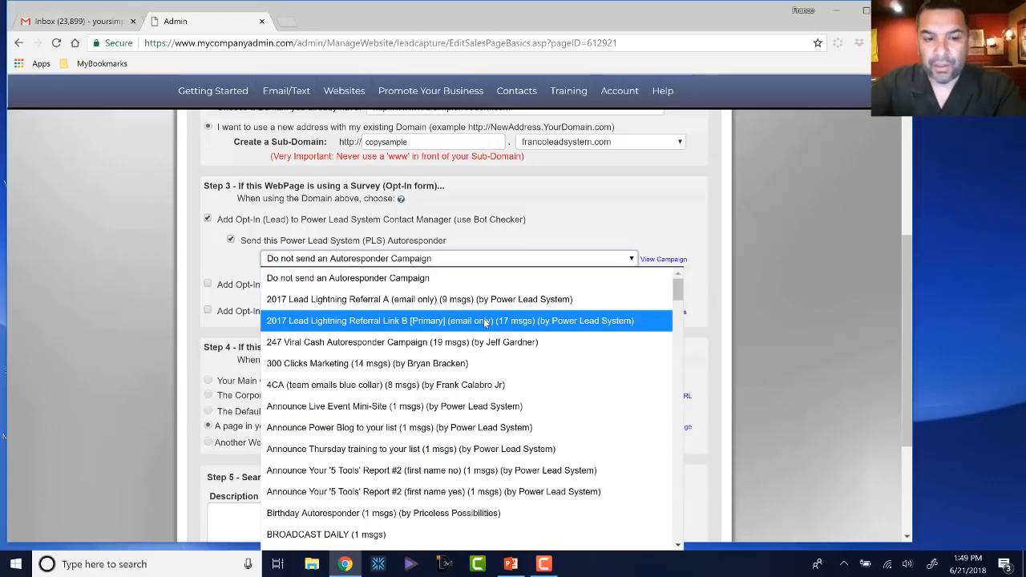
scroll(483, 321, down, 8)
scroll(484, 320, down, 12)
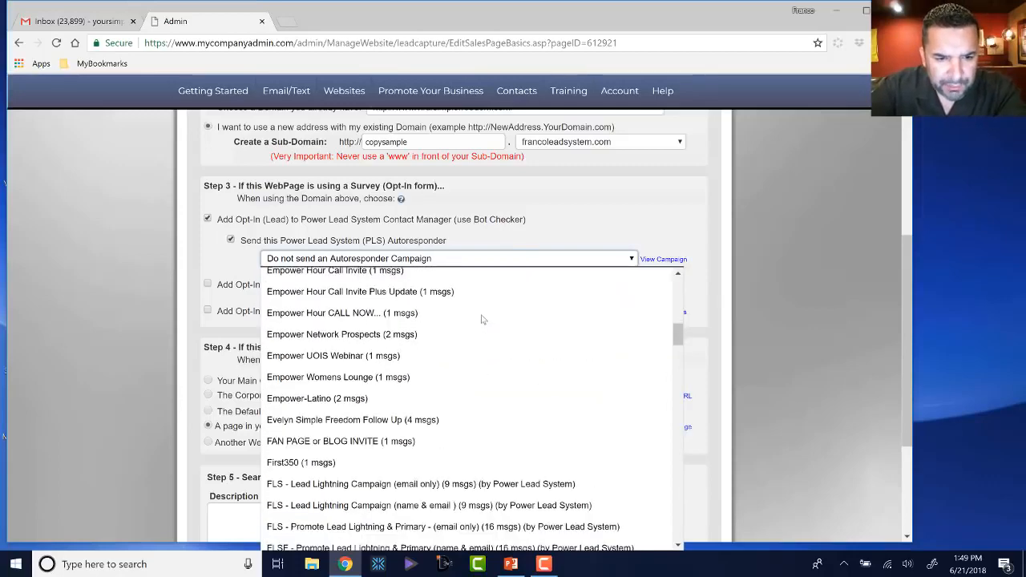
scroll(484, 321, down, 15)
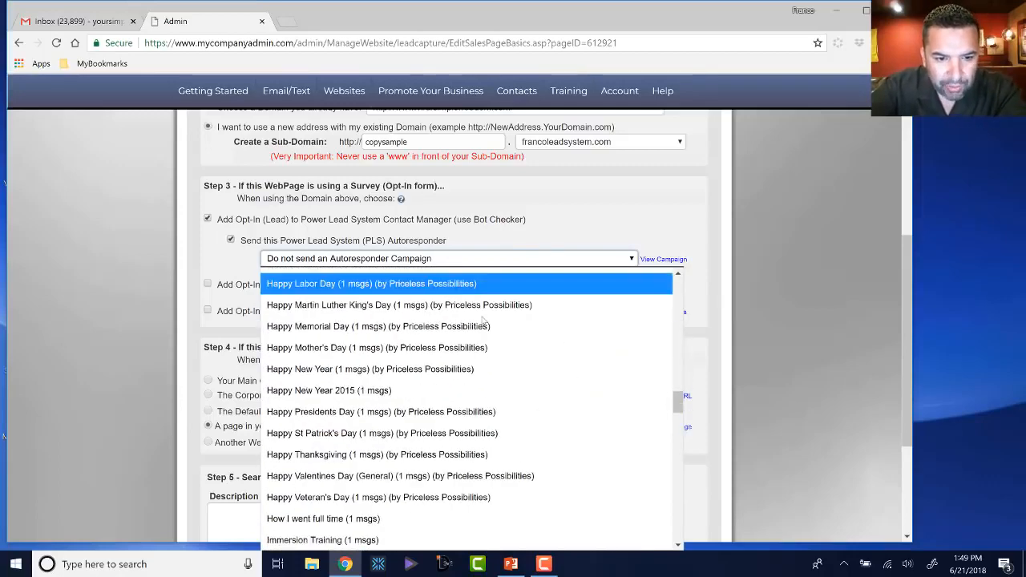
scroll(481, 320, down, 1)
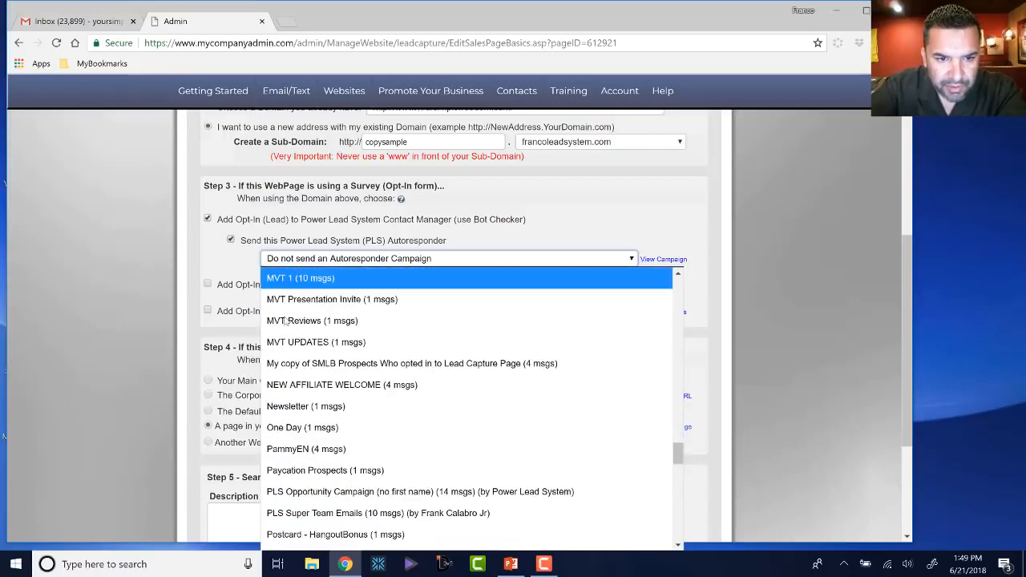
scroll(462, 354, down, 4)
scroll(462, 349, up, 4)
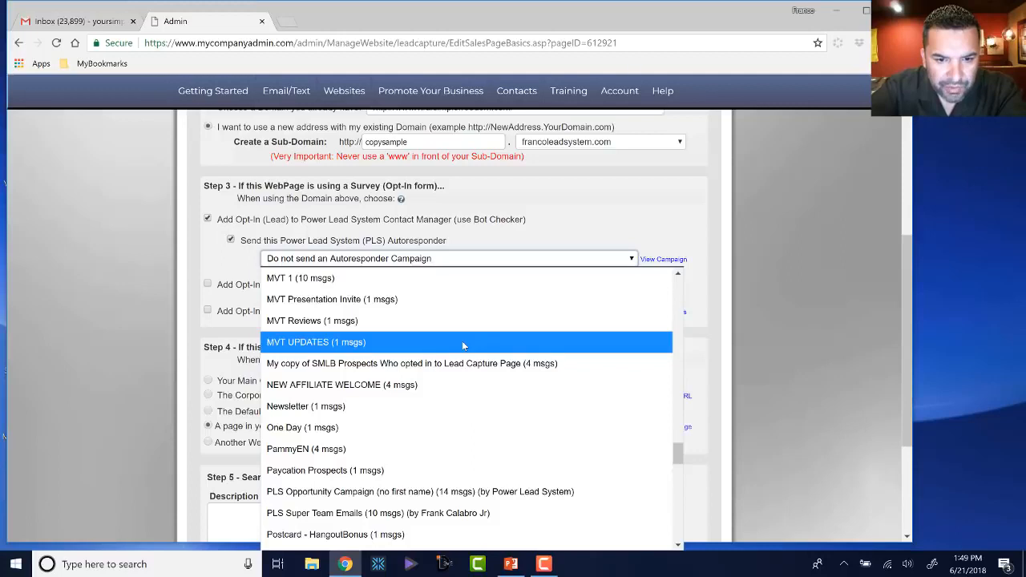
scroll(461, 340, down, 2)
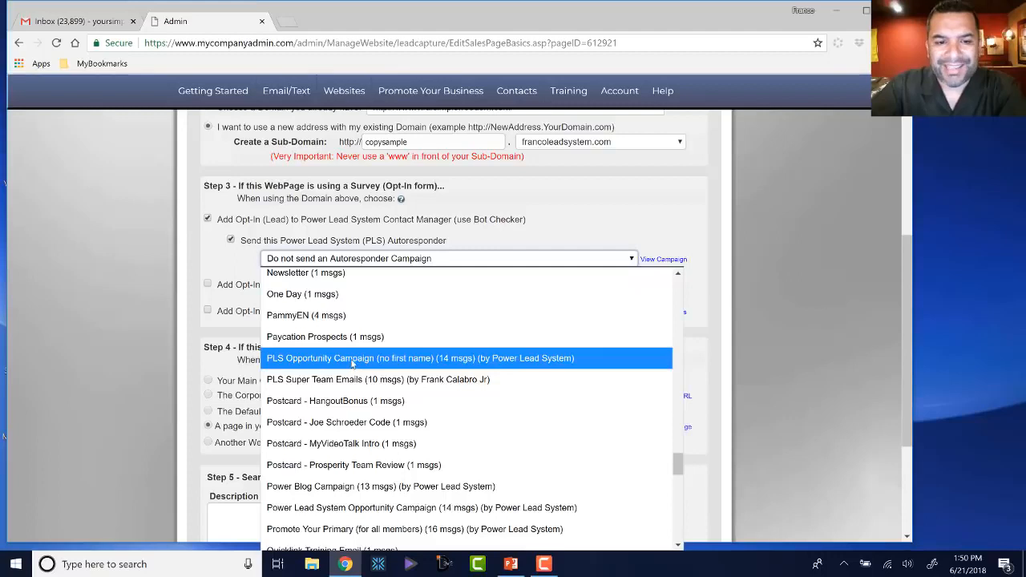
click(352, 359)
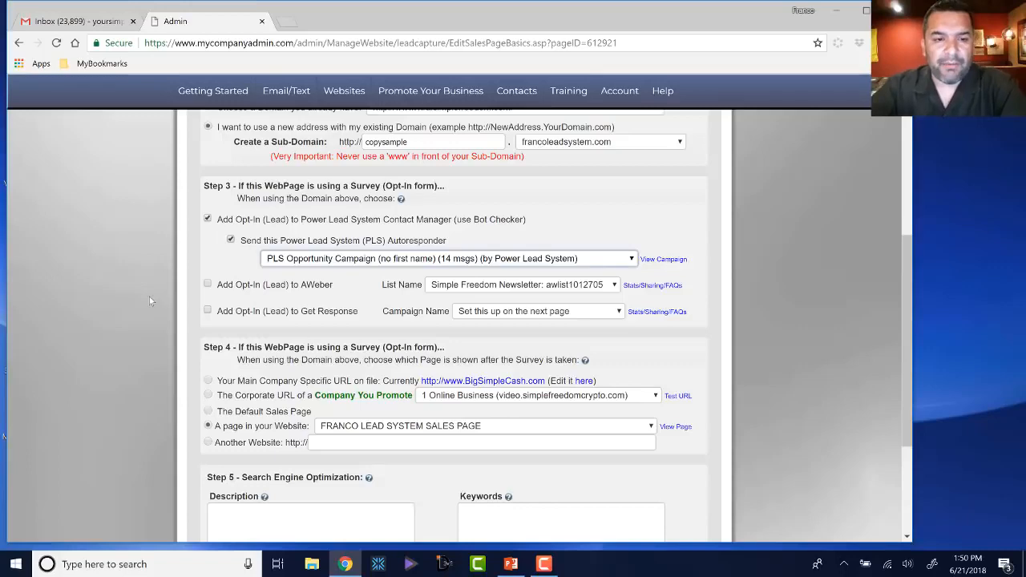
scroll(149, 298, down, 1)
scroll(147, 300, down, 1)
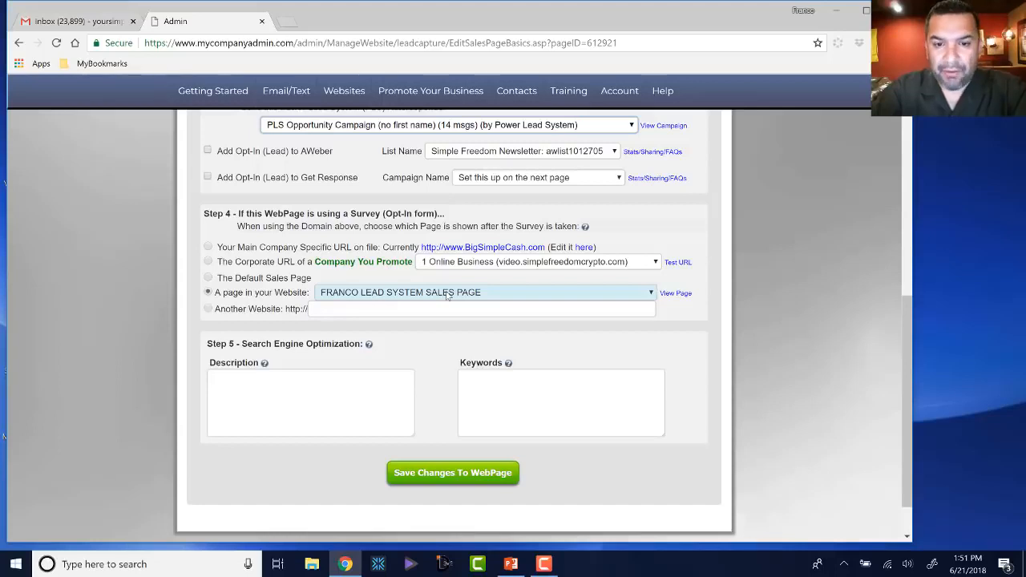
Look through the website's own pages that are available as the page shown after the survey
click(651, 293)
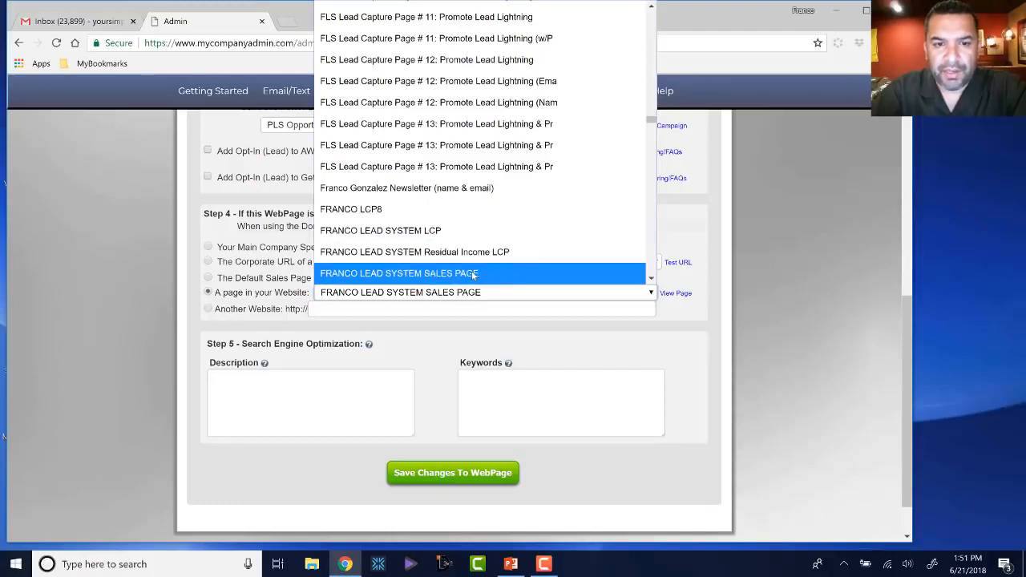
scroll(486, 245, down, 1)
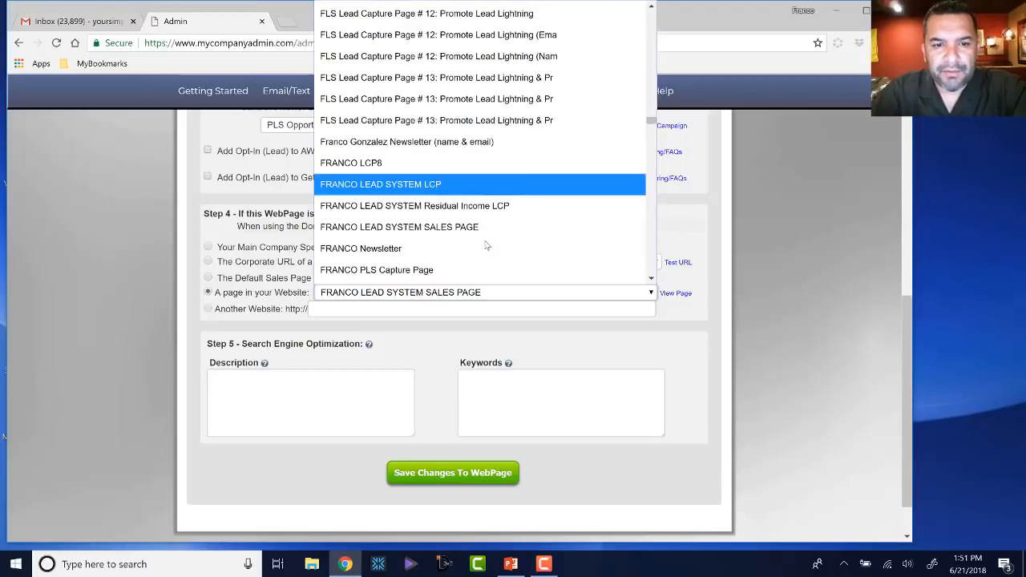
scroll(486, 245, down, 5)
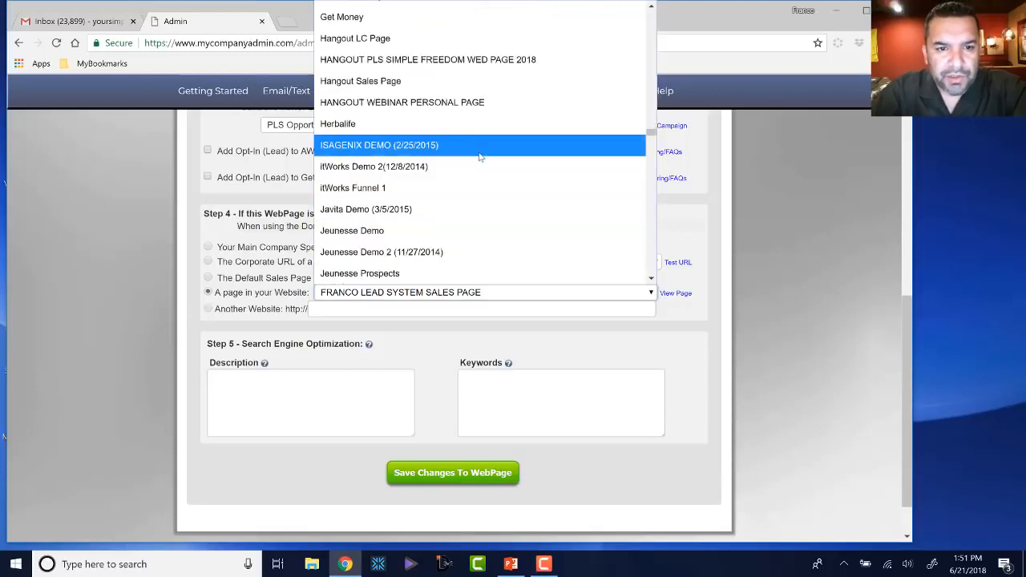
scroll(479, 157, down, 10)
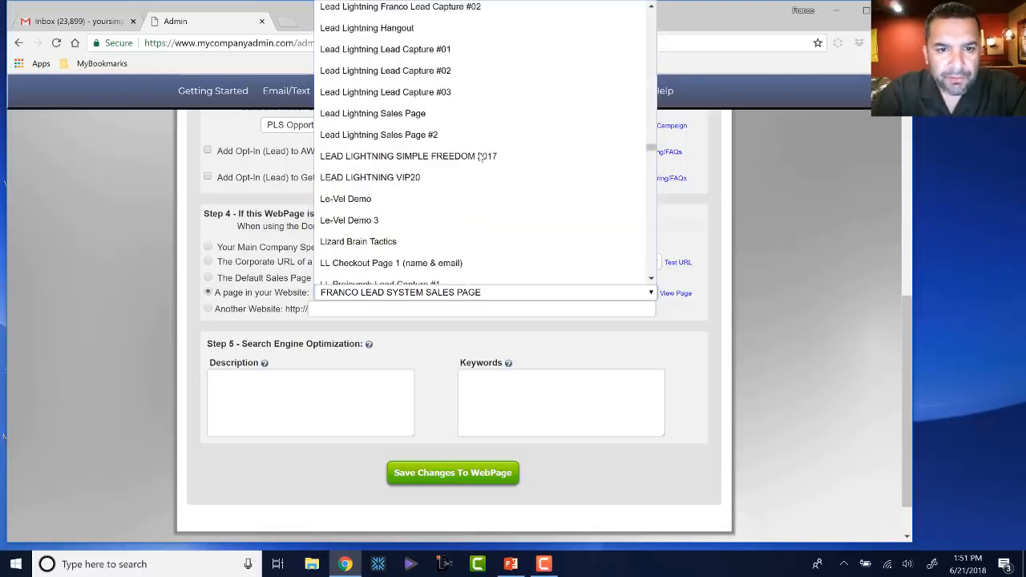
scroll(479, 157, down, 11)
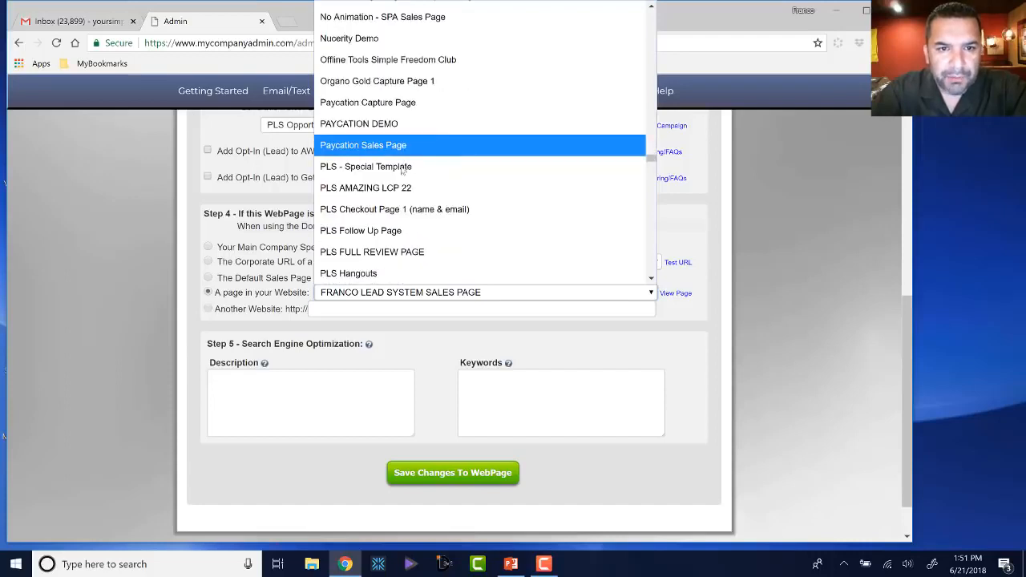
scroll(420, 181, down, 2)
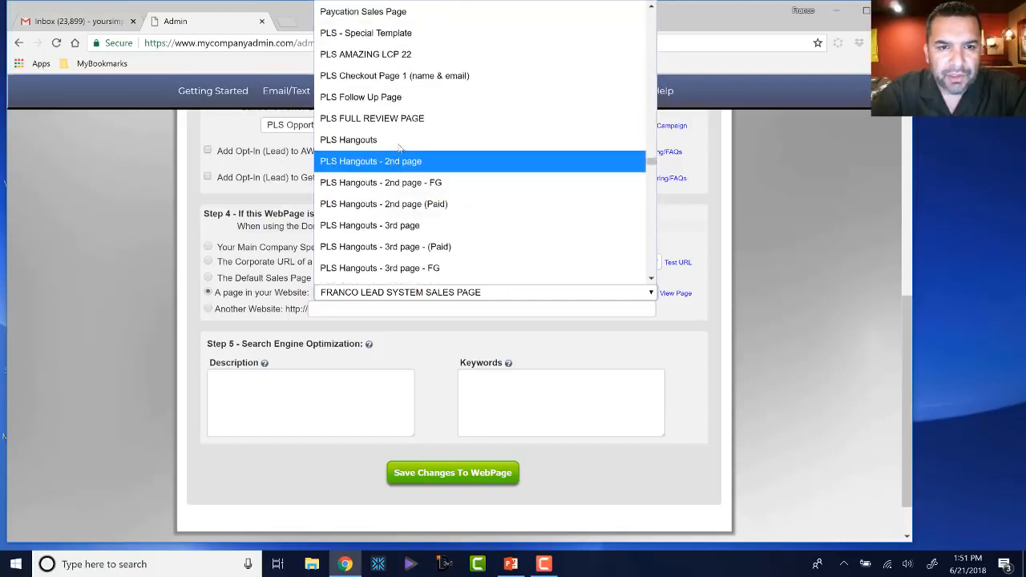
scroll(450, 160, down, 5)
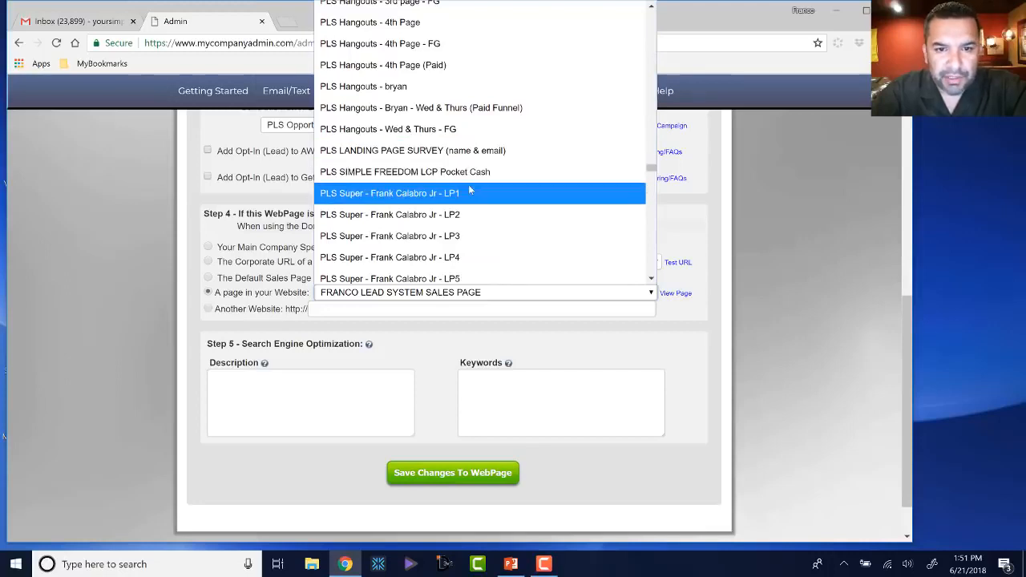
scroll(396, 67, down, 5)
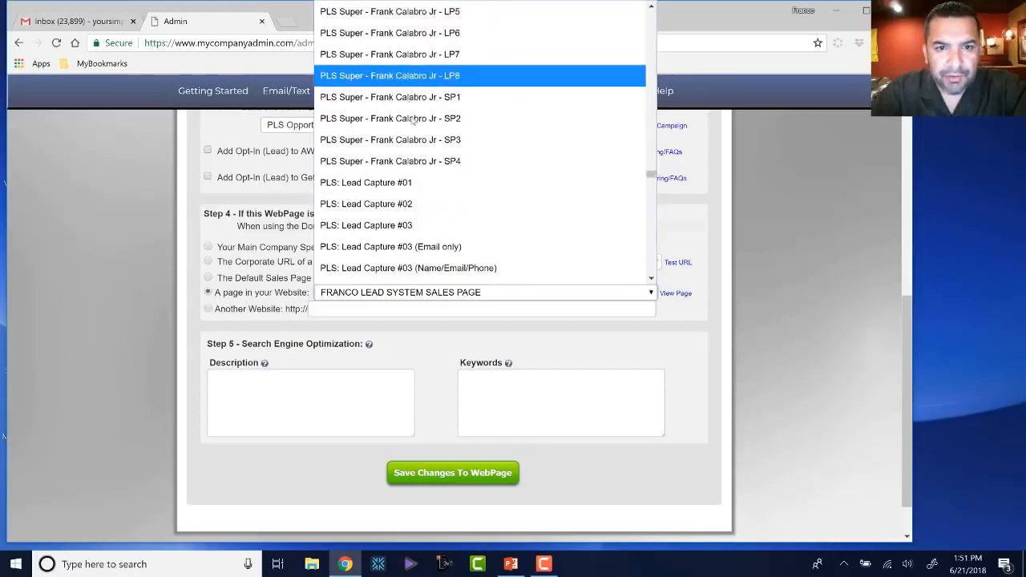
scroll(425, 148, down, 1)
scroll(427, 155, down, 8)
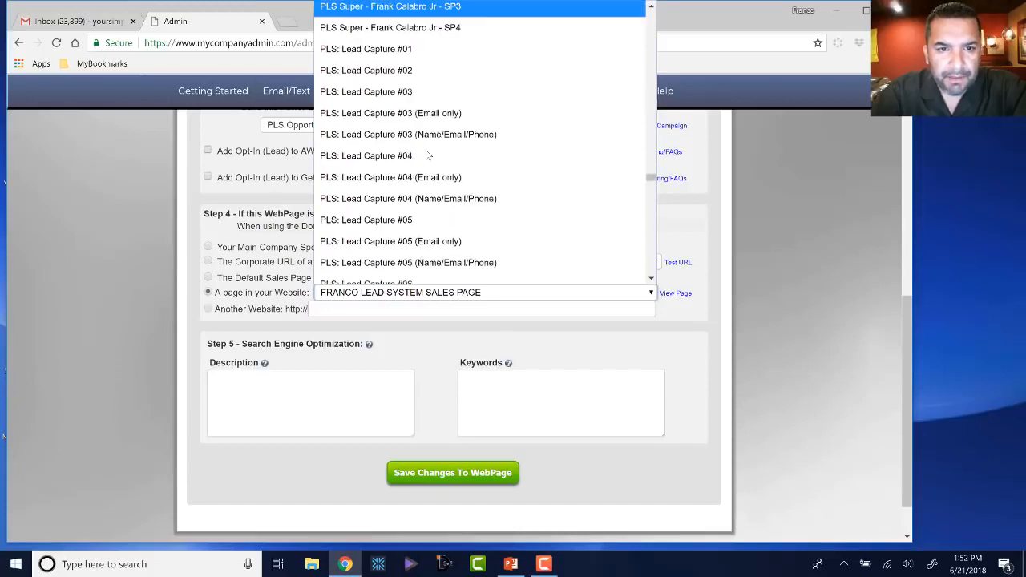
scroll(427, 155, down, 2)
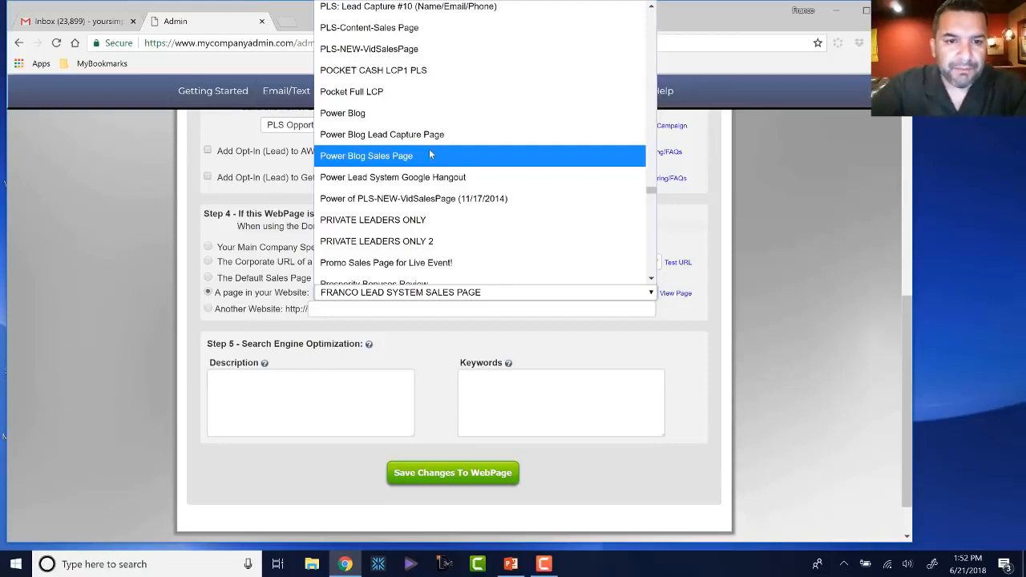
scroll(433, 154, down, 3)
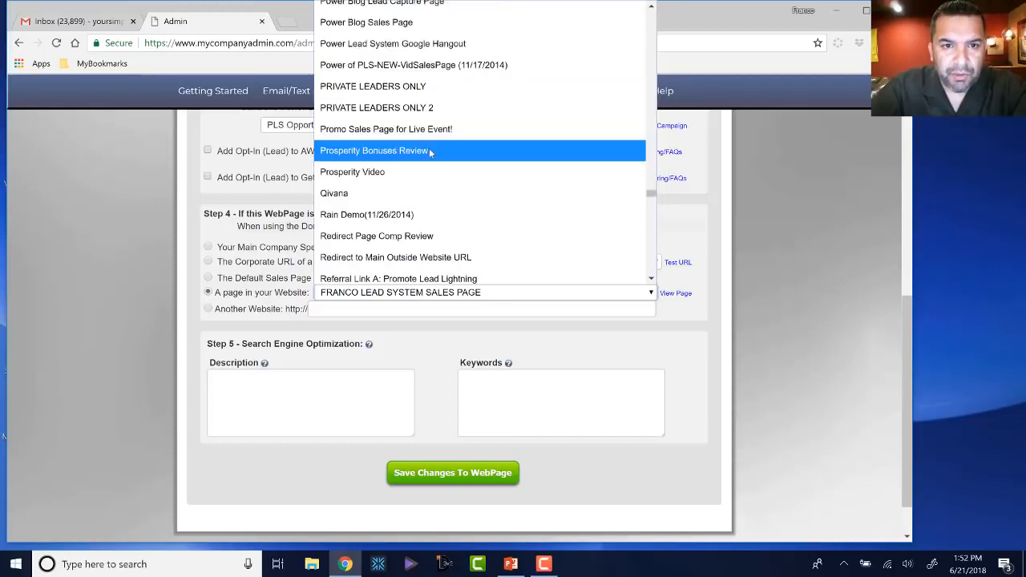
scroll(413, 139, up, 4)
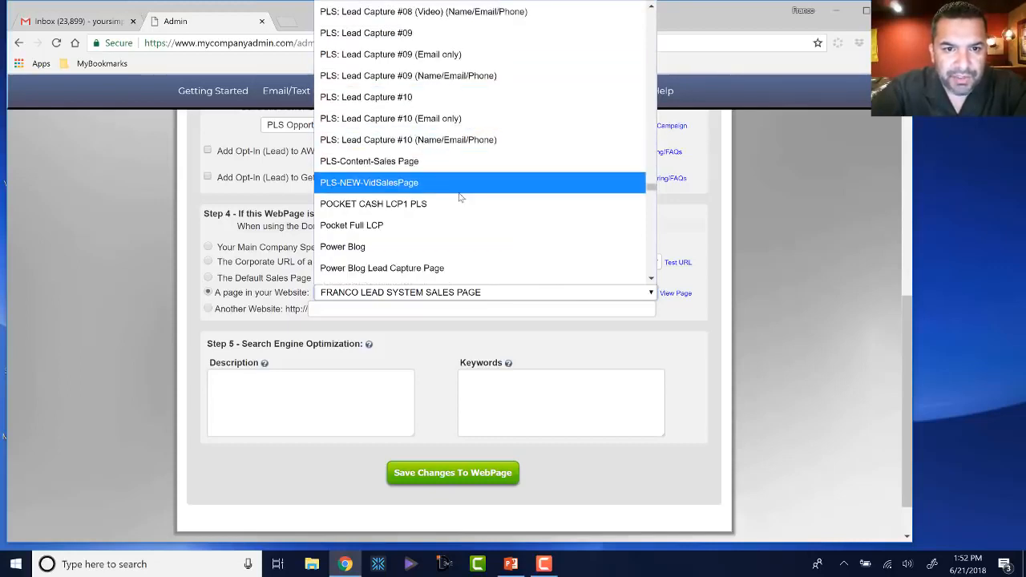
scroll(460, 196, down, 2)
scroll(449, 172, up, 2)
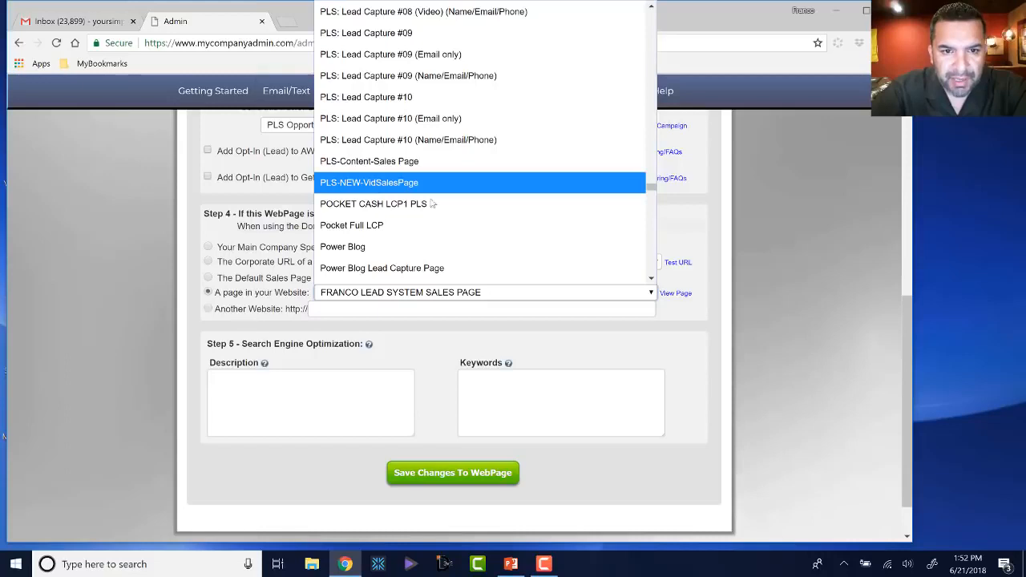
scroll(460, 192, down, 2)
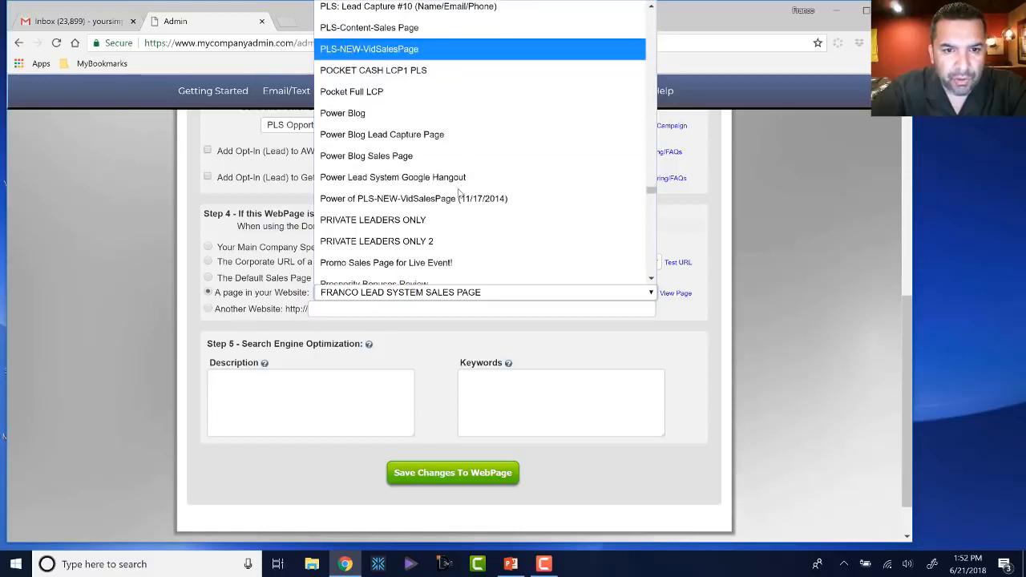
scroll(459, 192, down, 2)
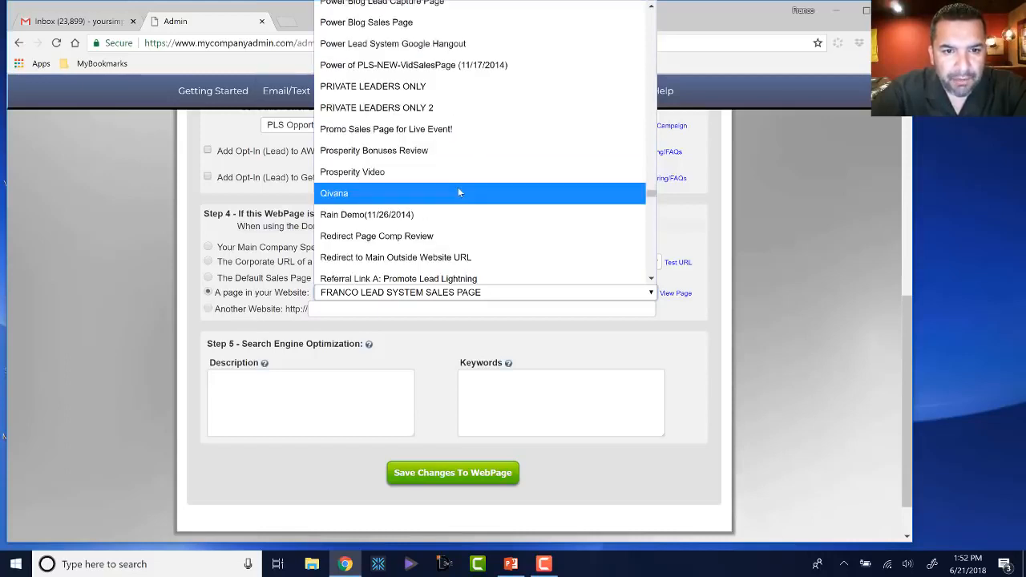
scroll(458, 189, down, 3)
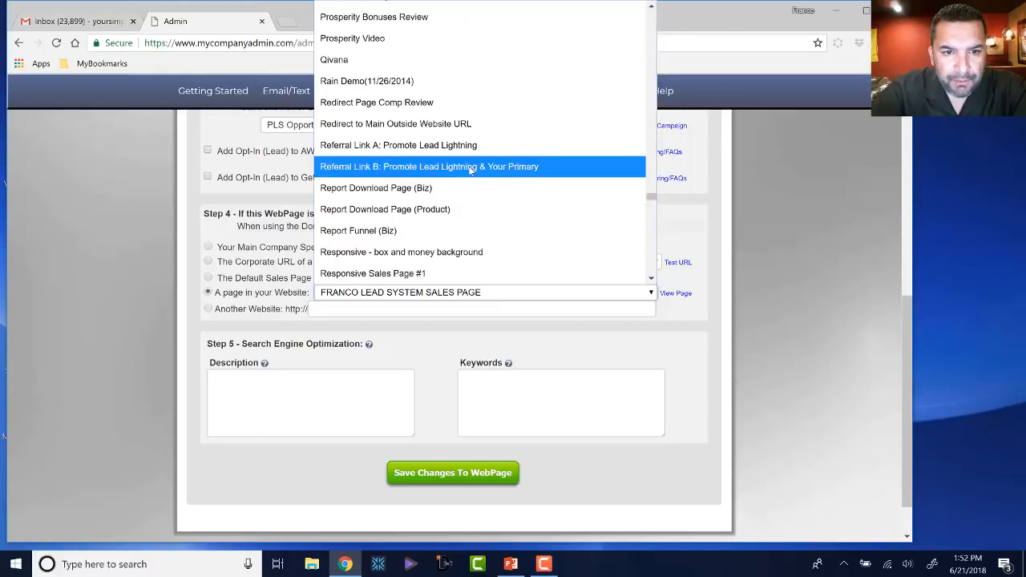
scroll(471, 172, down, 2)
scroll(470, 171, down, 2)
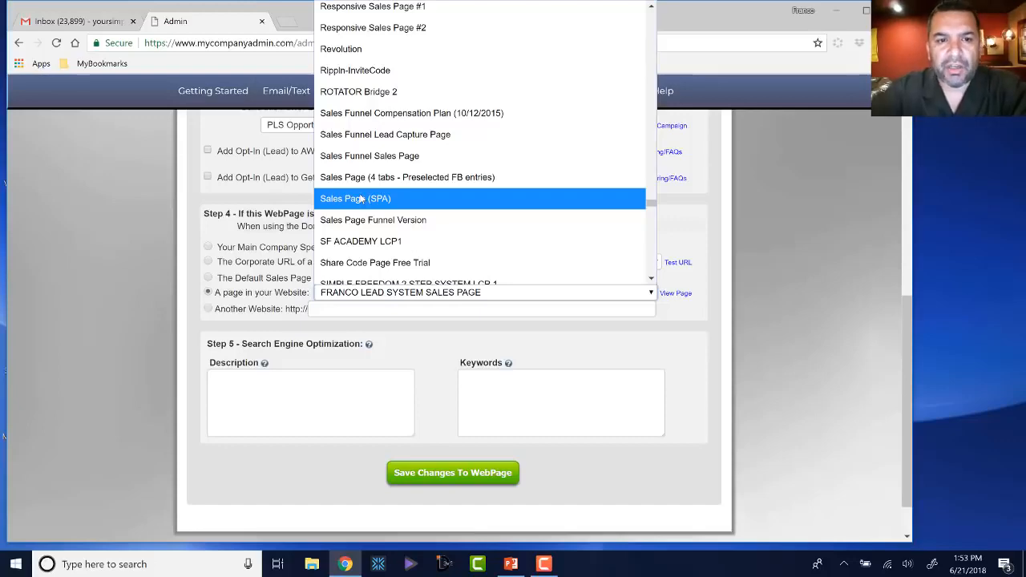
Choose FRANCO LEAD SYSTEM SALES PAGE as the website page shown after the survey is taken
scroll(362, 199, up, 3)
scroll(362, 199, up, 20)
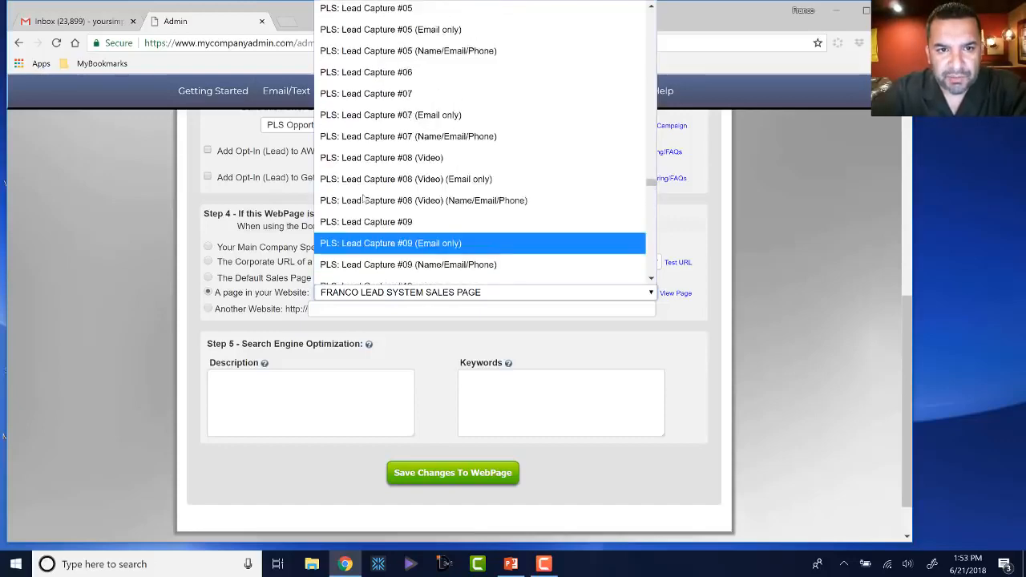
scroll(364, 199, up, 20)
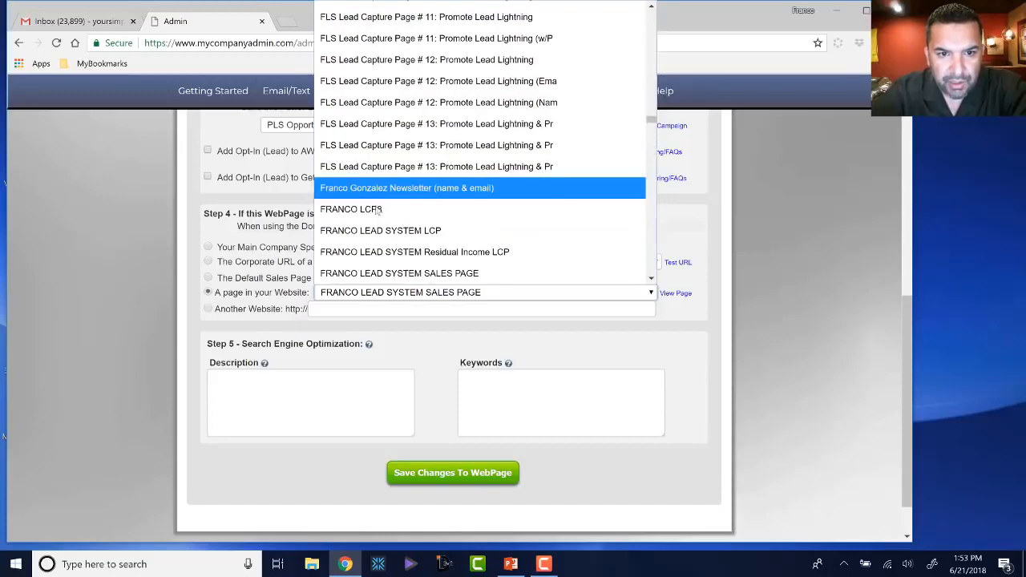
scroll(389, 204, down, 2)
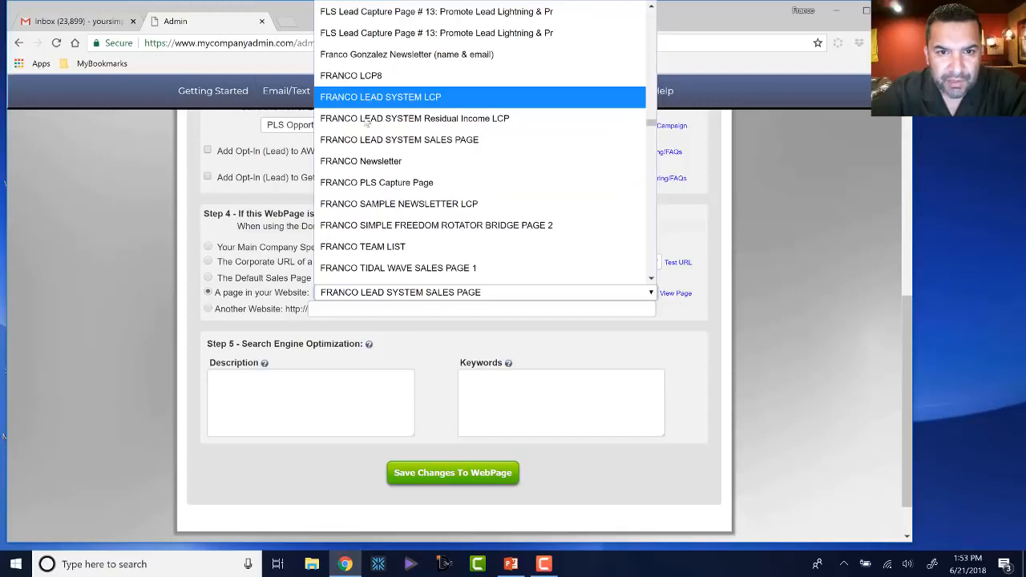
click(387, 141)
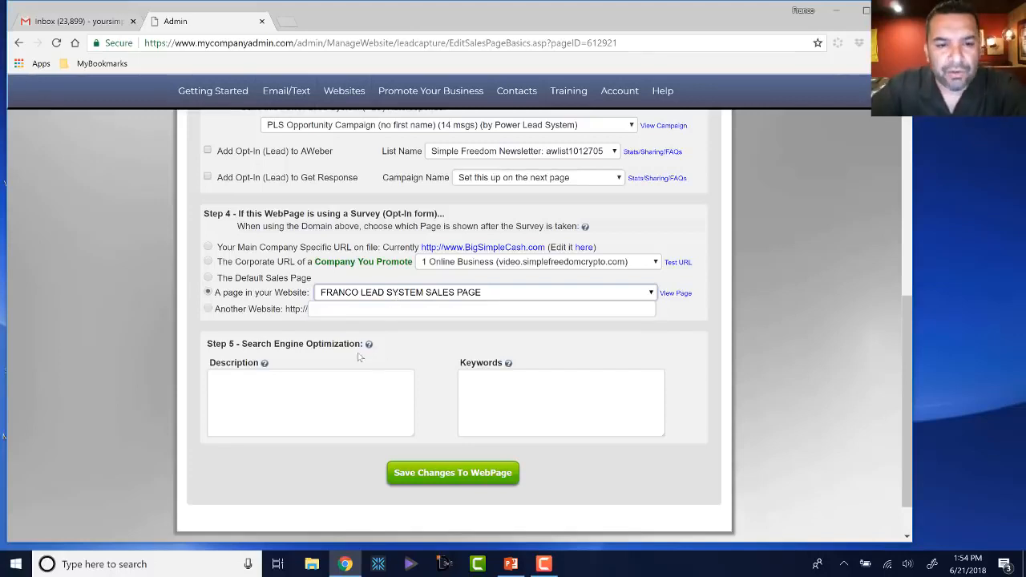
Try video.bigsimplecash.com as another website shown after the survey, and return the selection to a page in the website
click(324, 308)
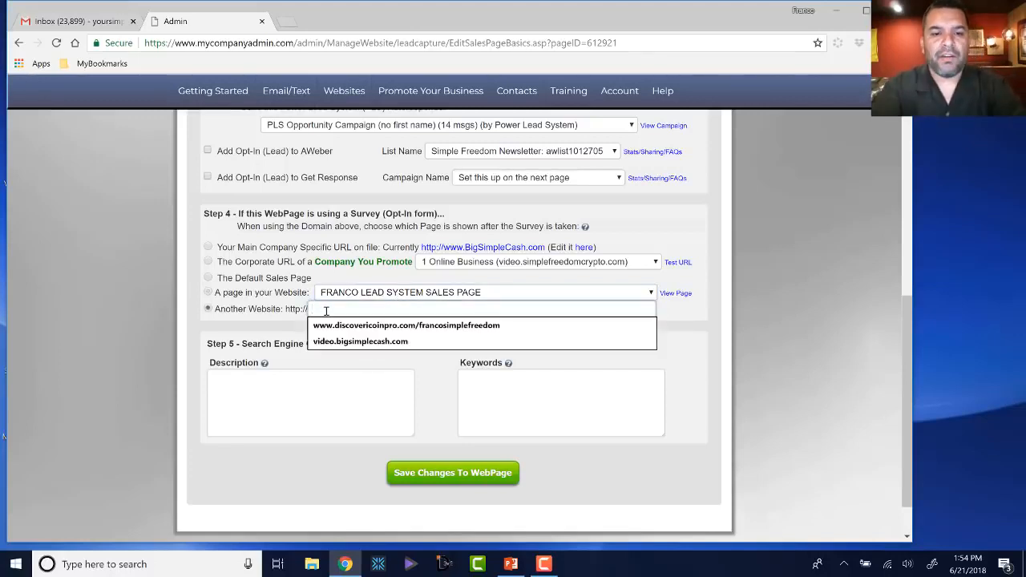
text(video.bigsimplecash.com)
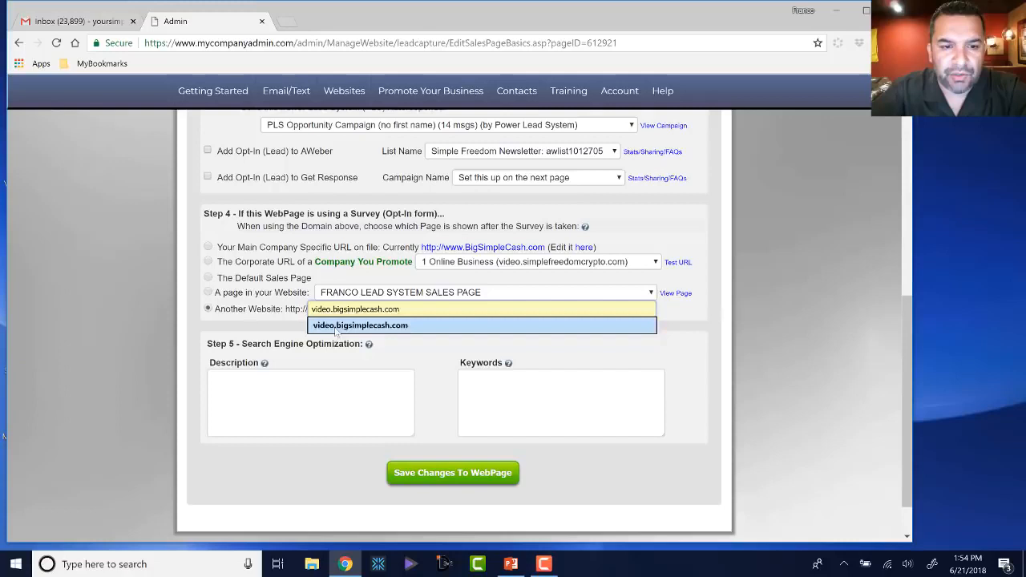
click(336, 326)
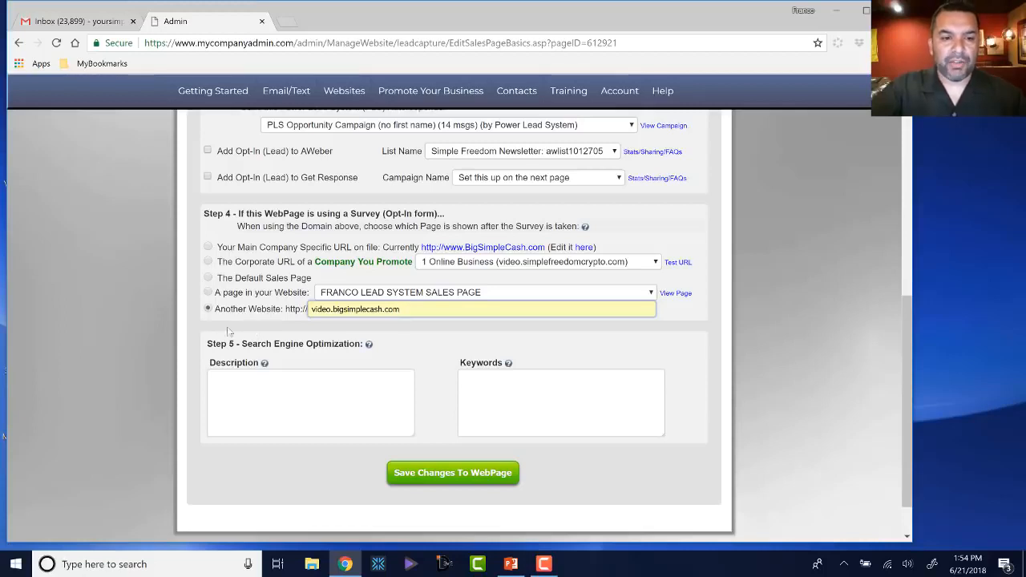
click(208, 293)
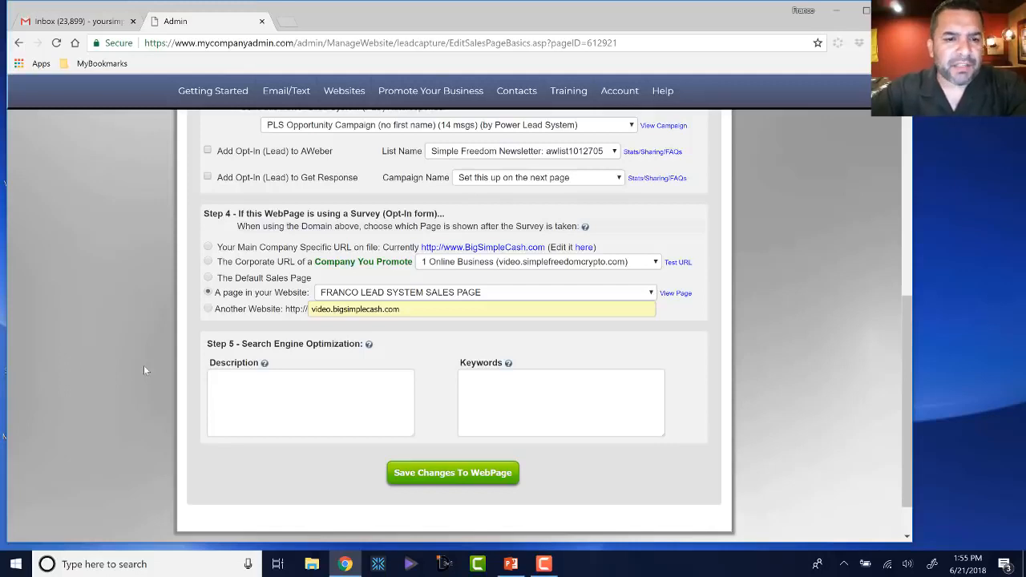
Start the search engine optimization description with "FREE INTERNET MARKETING SCHOOL - Learn How to Start Your Own Online Home Business and"
click(240, 383)
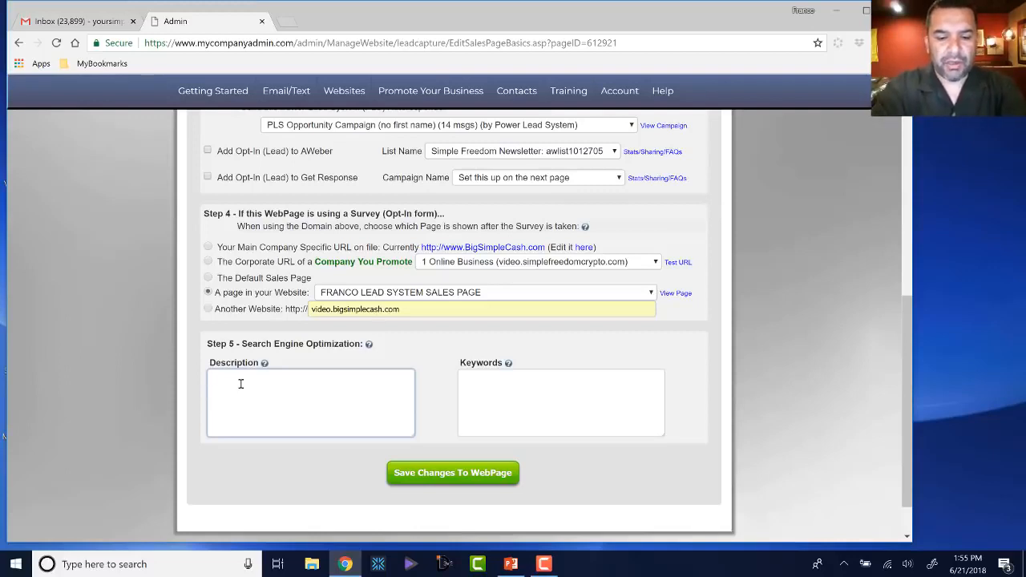
text(FREE INTER)
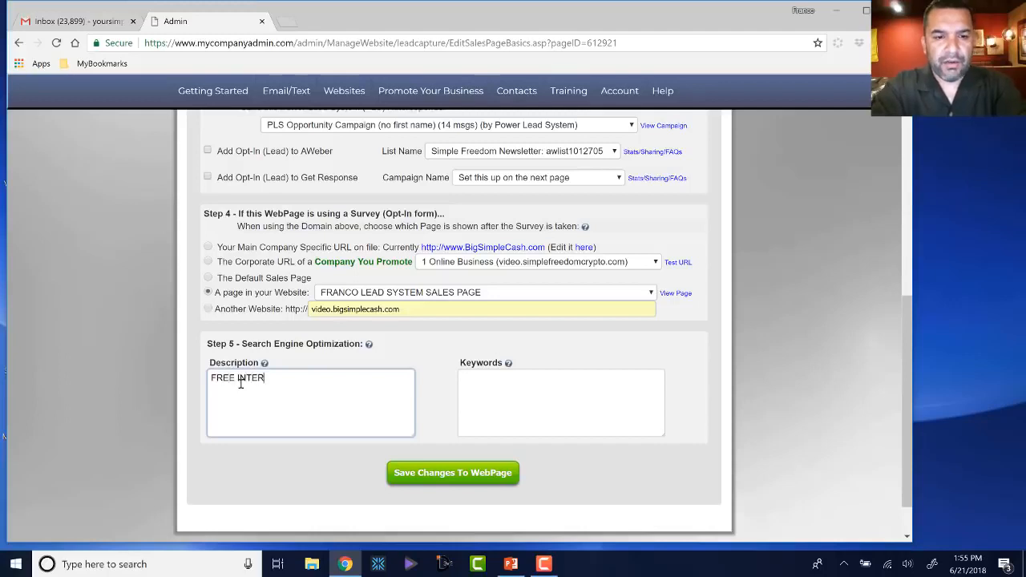
text(NET )
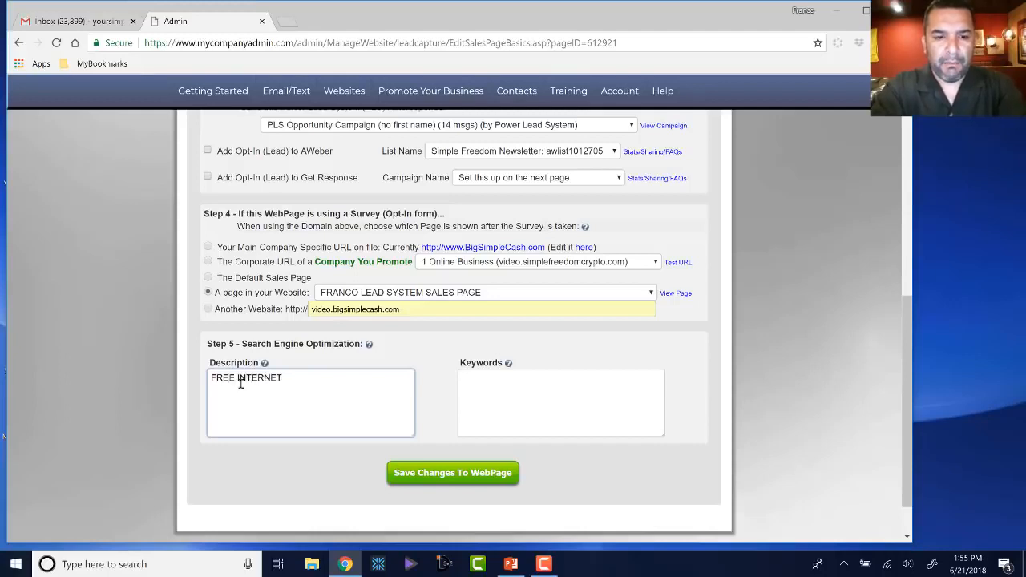
text(MARKETING SCHO)
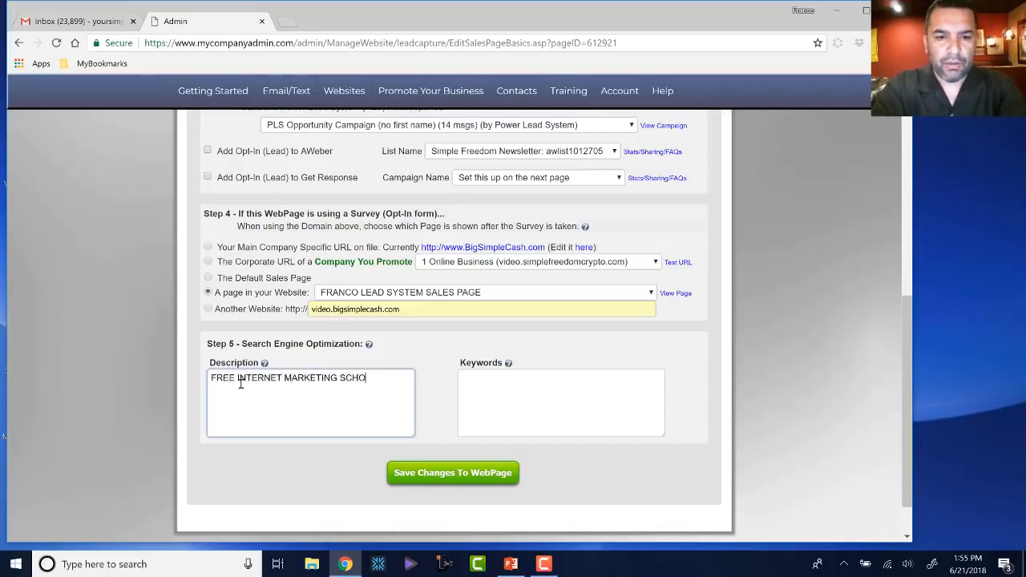
text(OL)
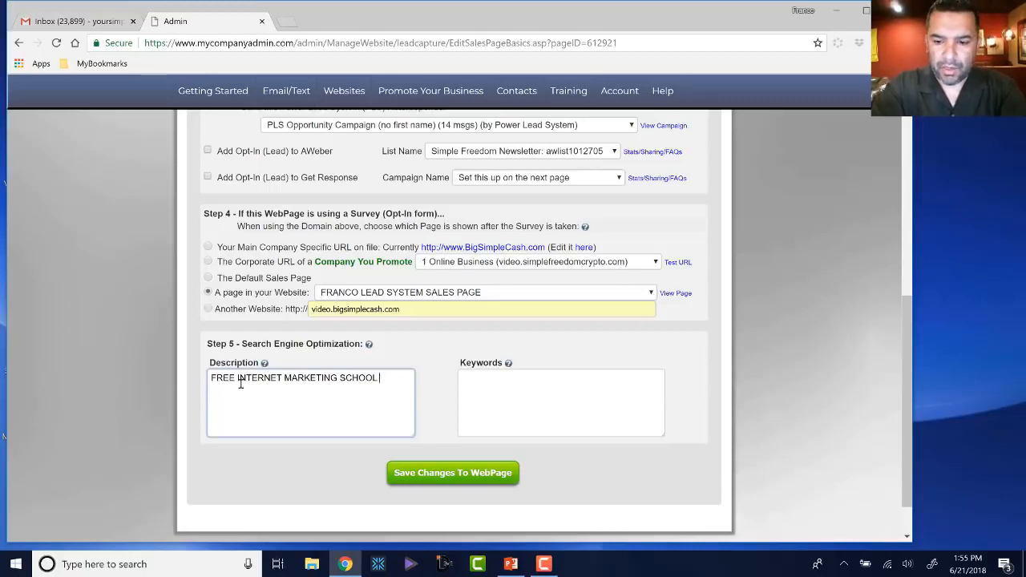
text( - Learn)
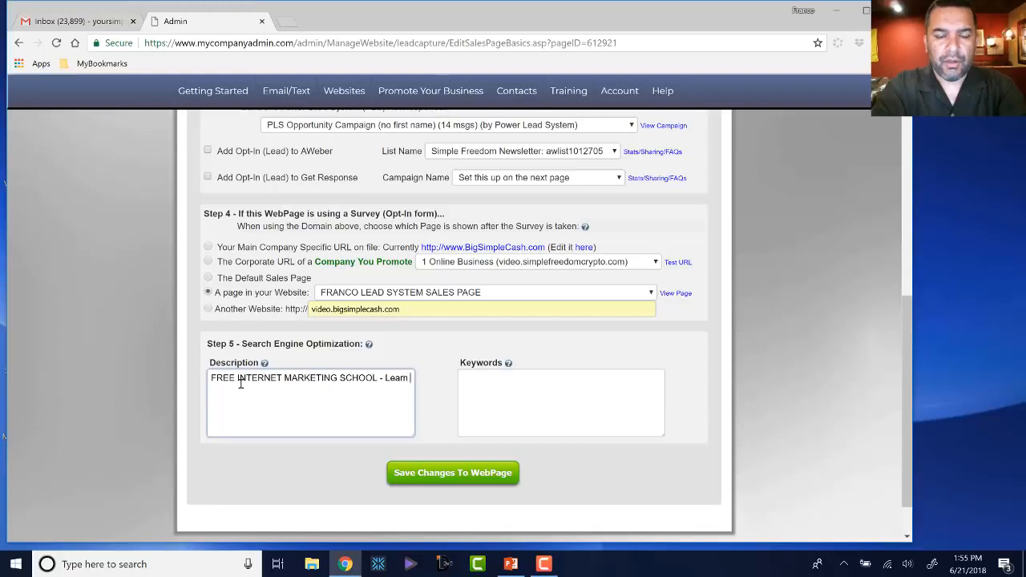
text( How to St)
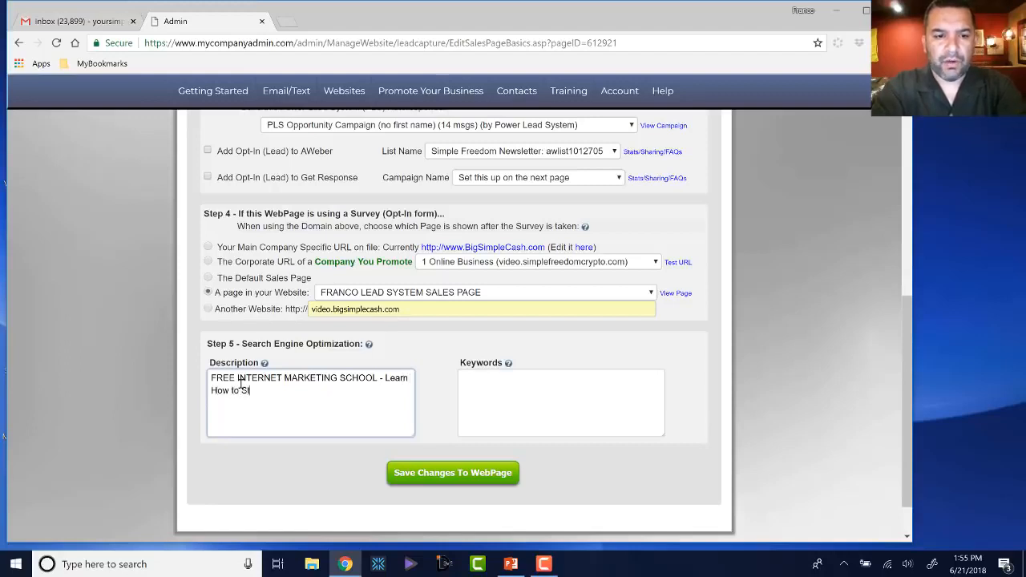
text(art Your Own O)
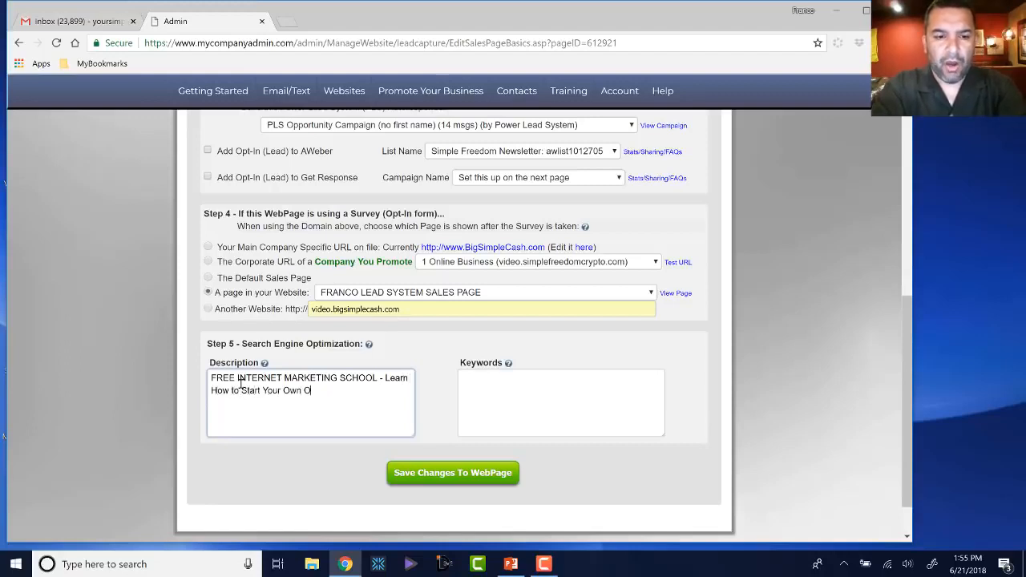
text(nline Home)
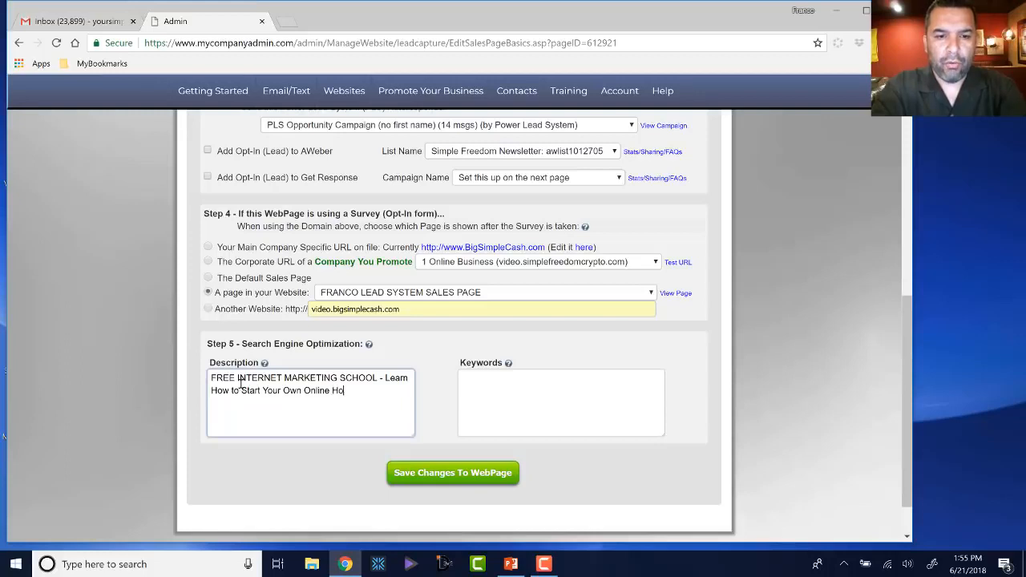
key(BackSpace)
text(e )
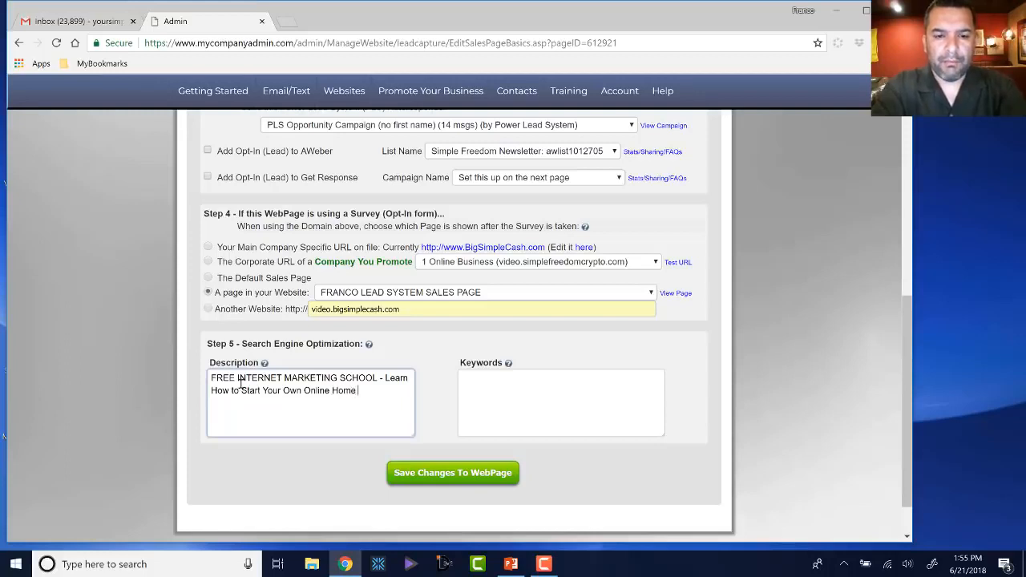
text(Business and )
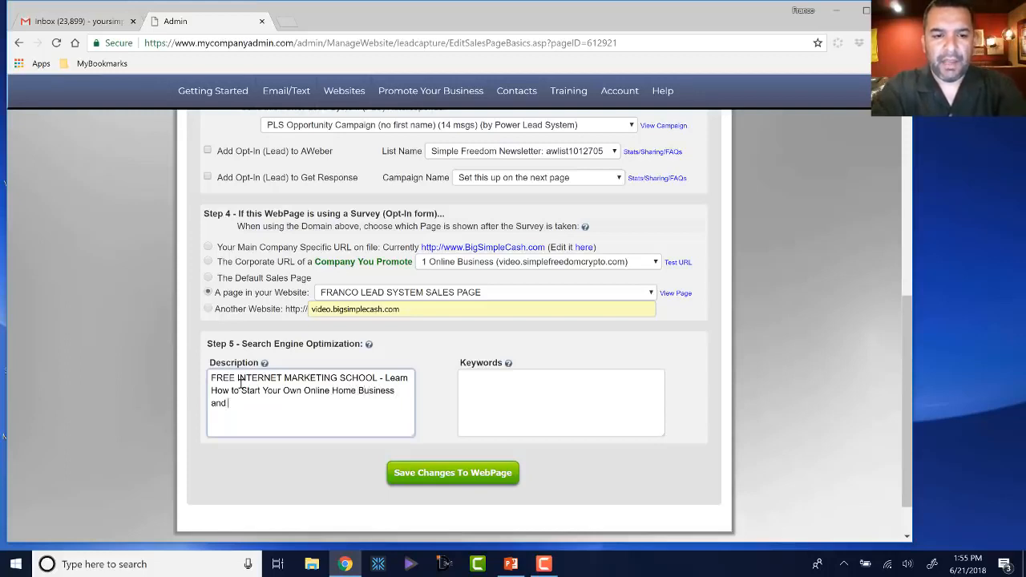
Continue the description with "Create Your Own Cash Flow with Power Lead System"
text(Create Your O)
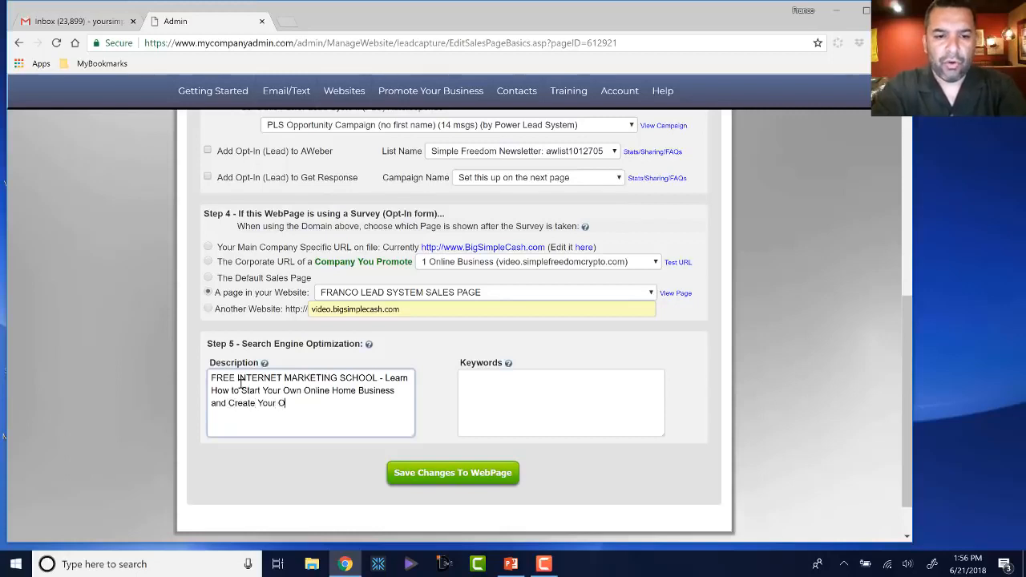
text(wn Cash Flow with)
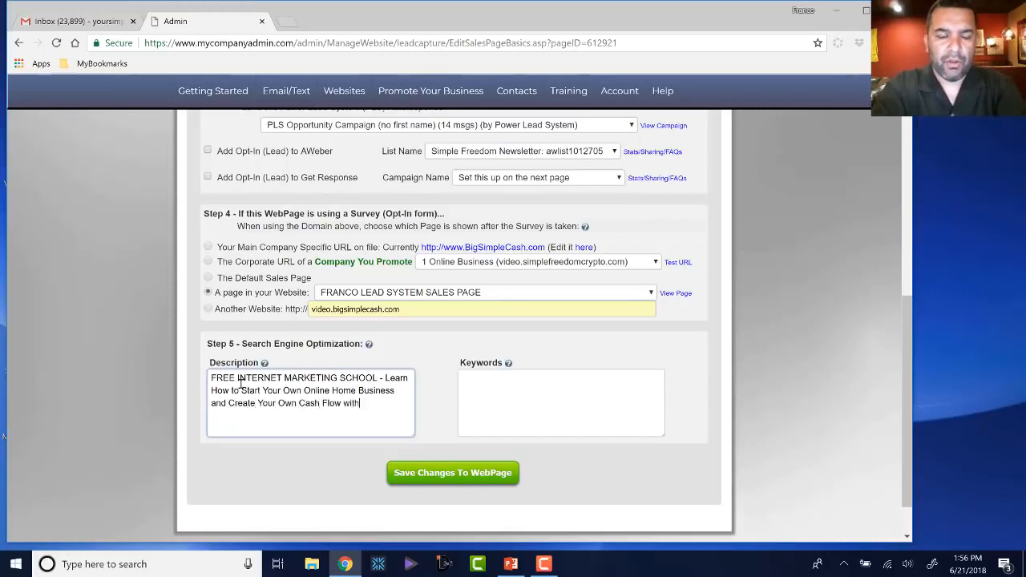
text( Power Lead)
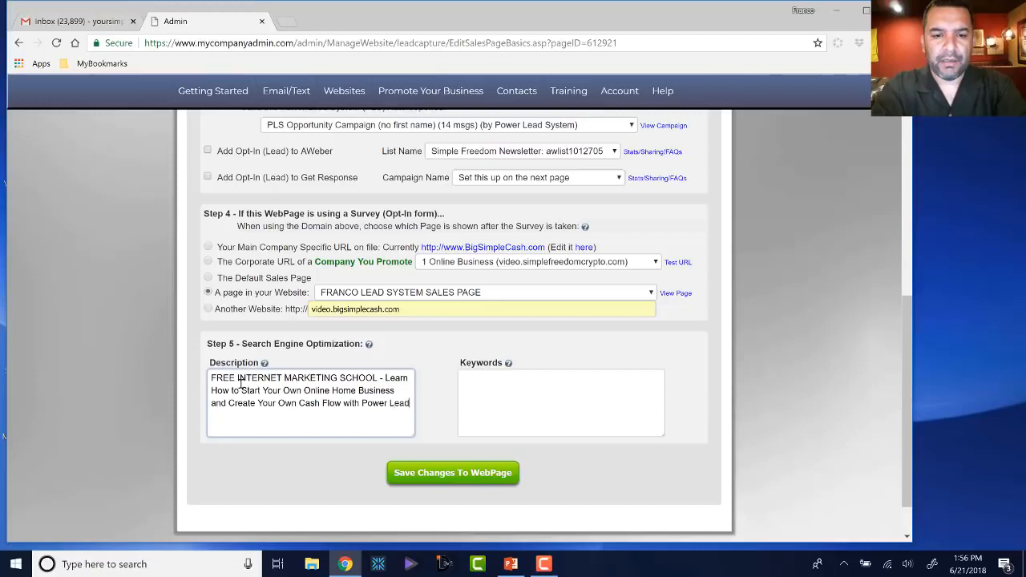
text( System)
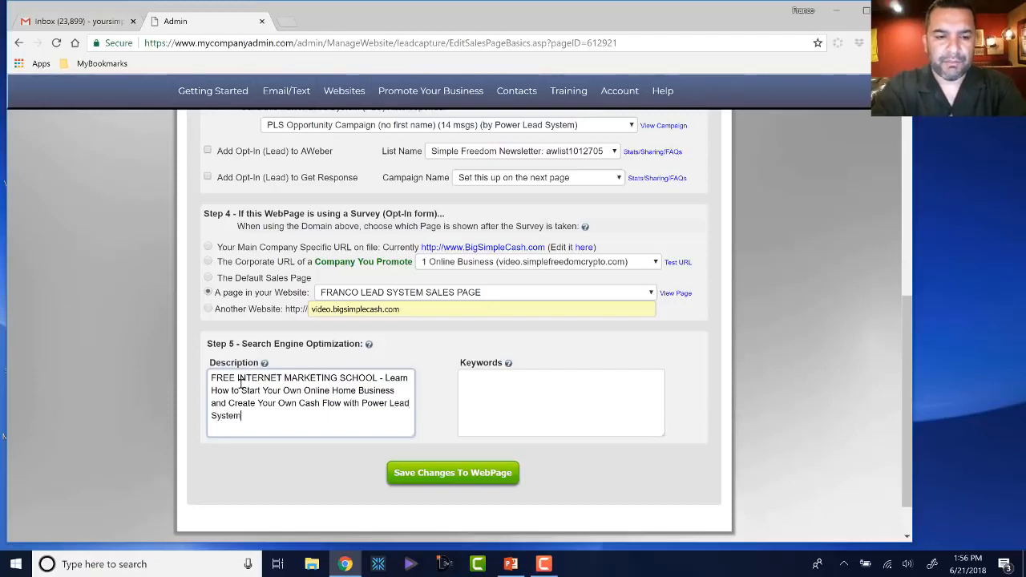
Finish the description with " - Free Training - No Experience Required - Perfect for Home Based MLM Network Marketers"
text( - Free Training)
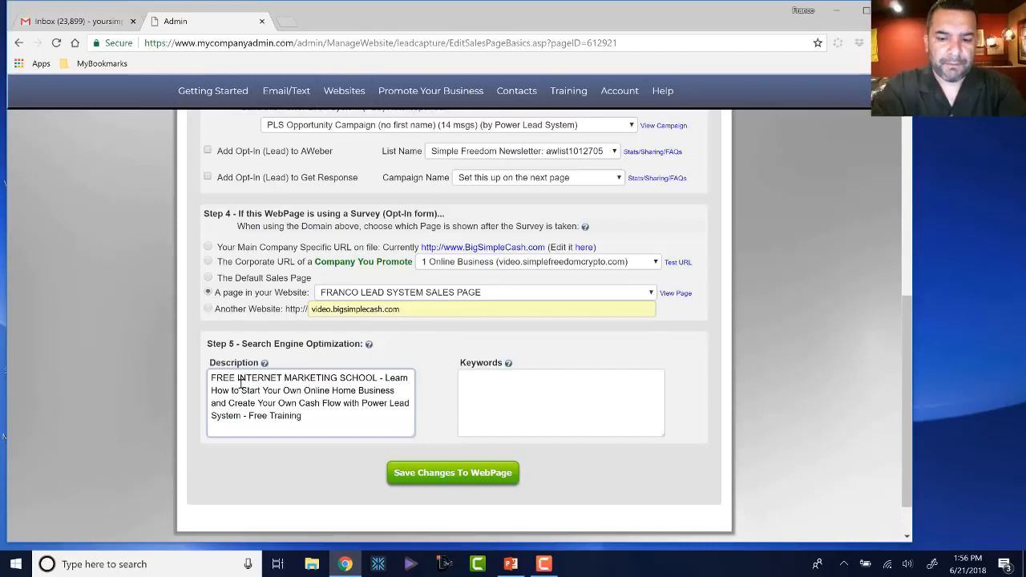
text( - No Exper)
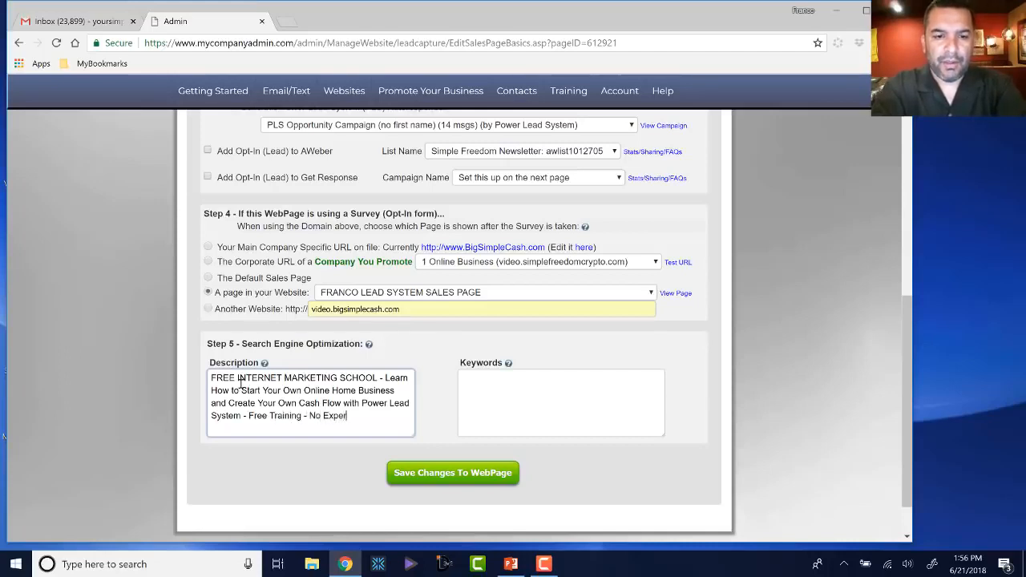
text(ience Required)
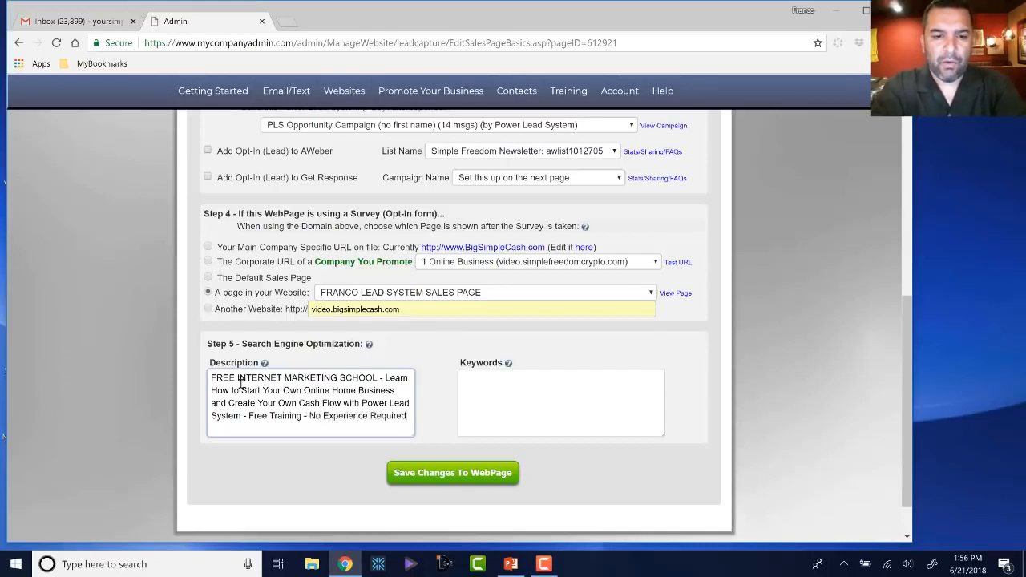
text( - Per)
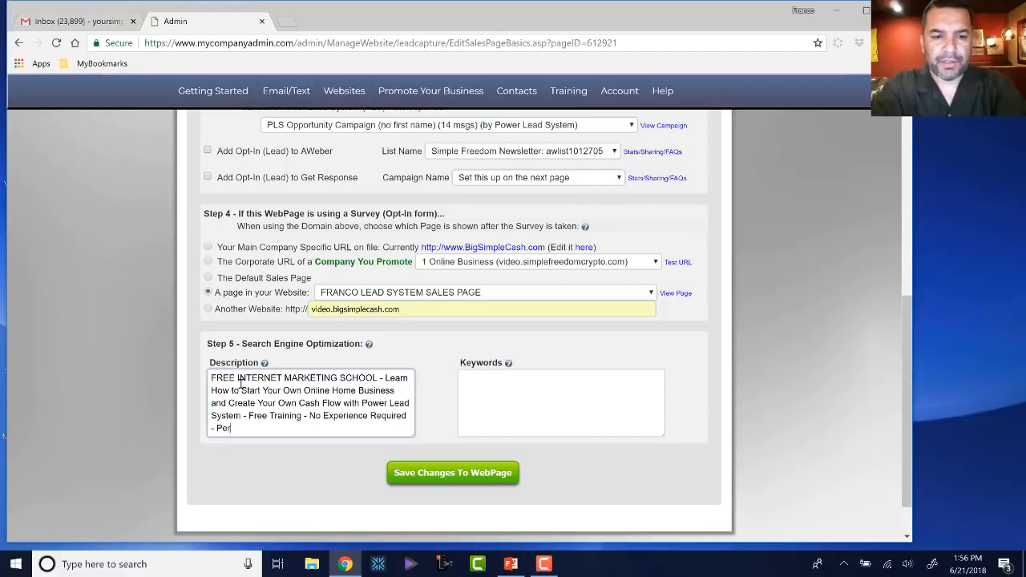
text(fect for Ho)
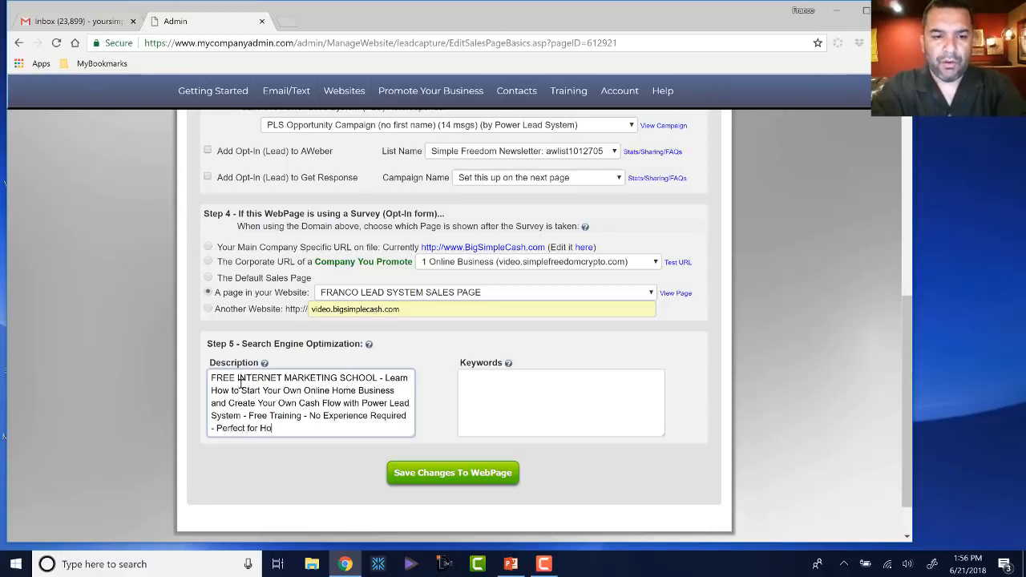
text(me Based M)
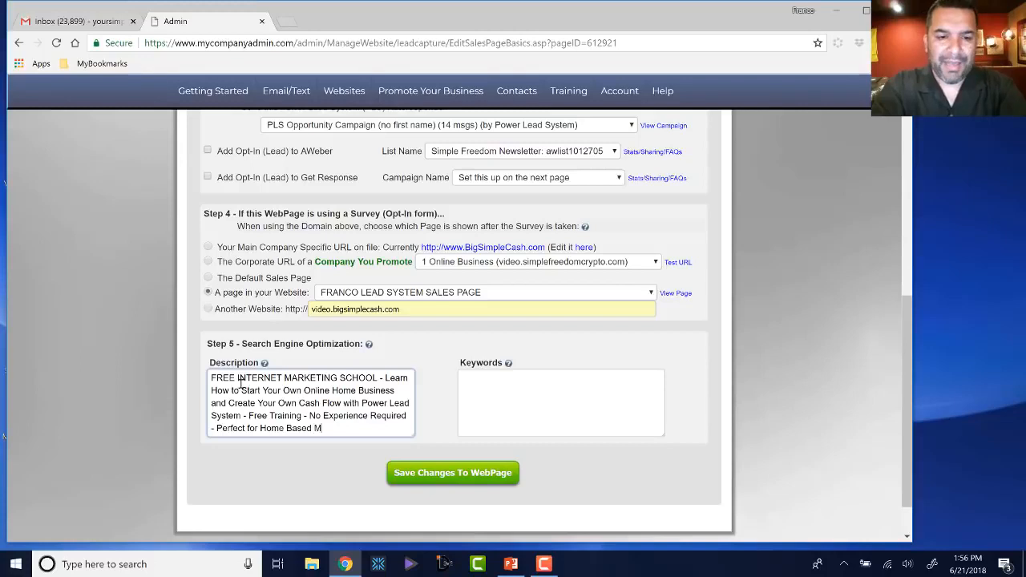
text(LM Network)
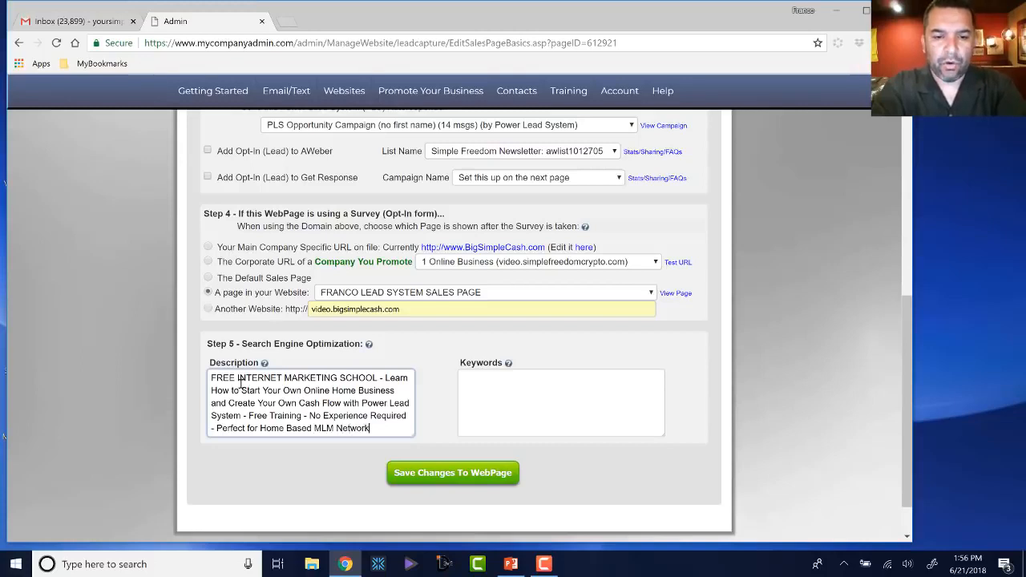
text( Marketers)
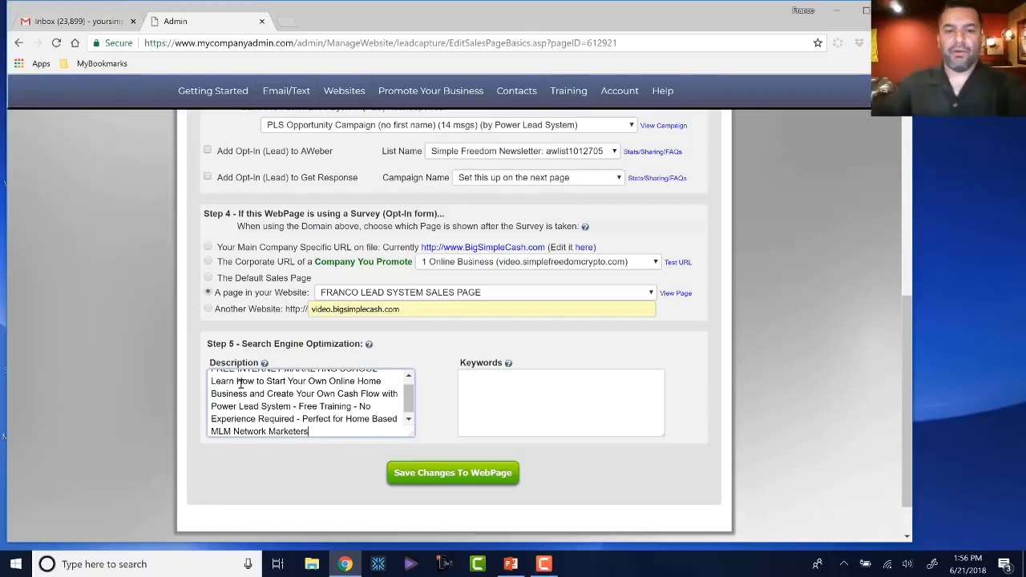
Start the search engine optimization keywords with "internet marketing school, affiliate marketing training"
click(472, 380)
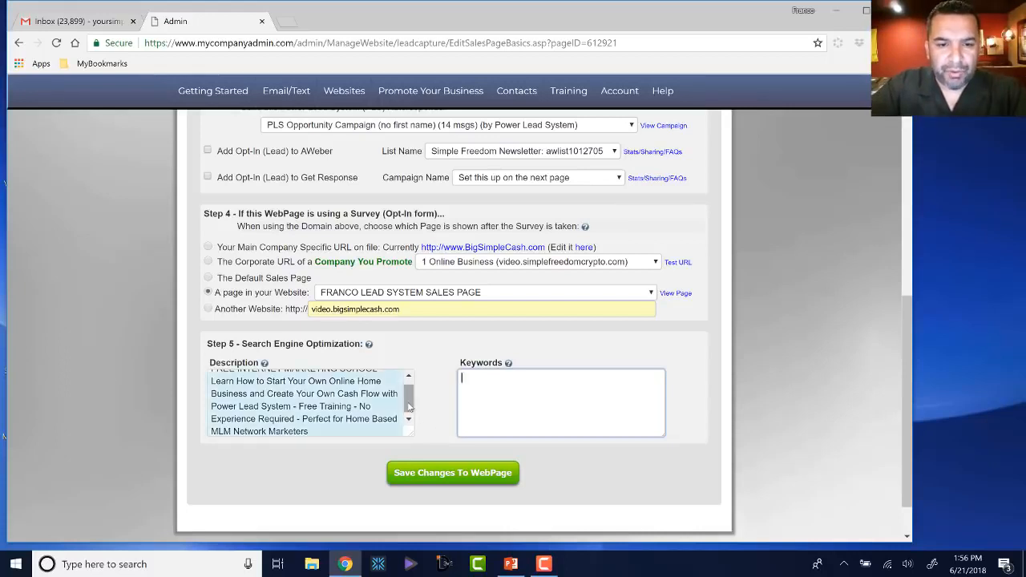
scroll(409, 407, up, 1)
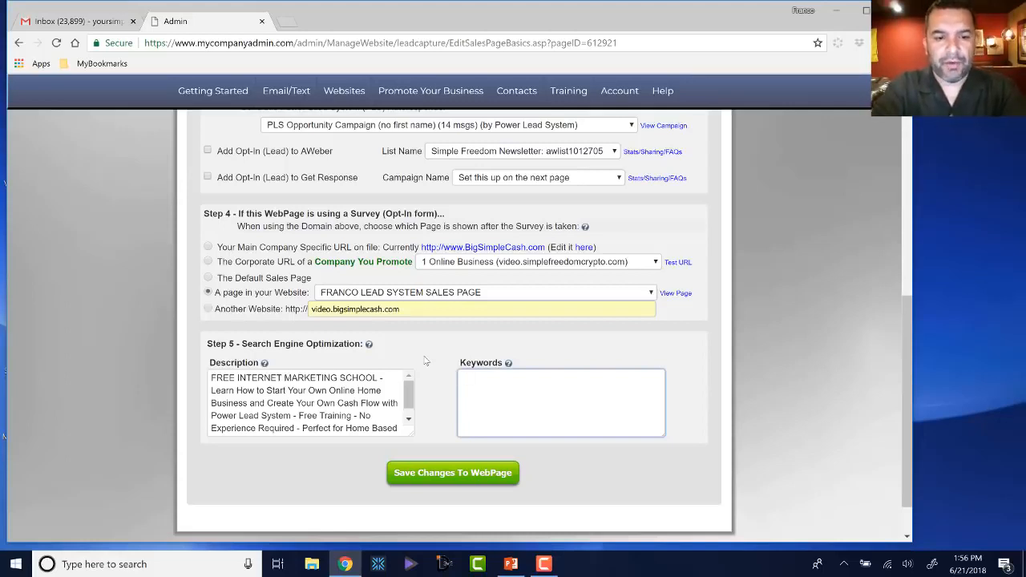
text(internet market)
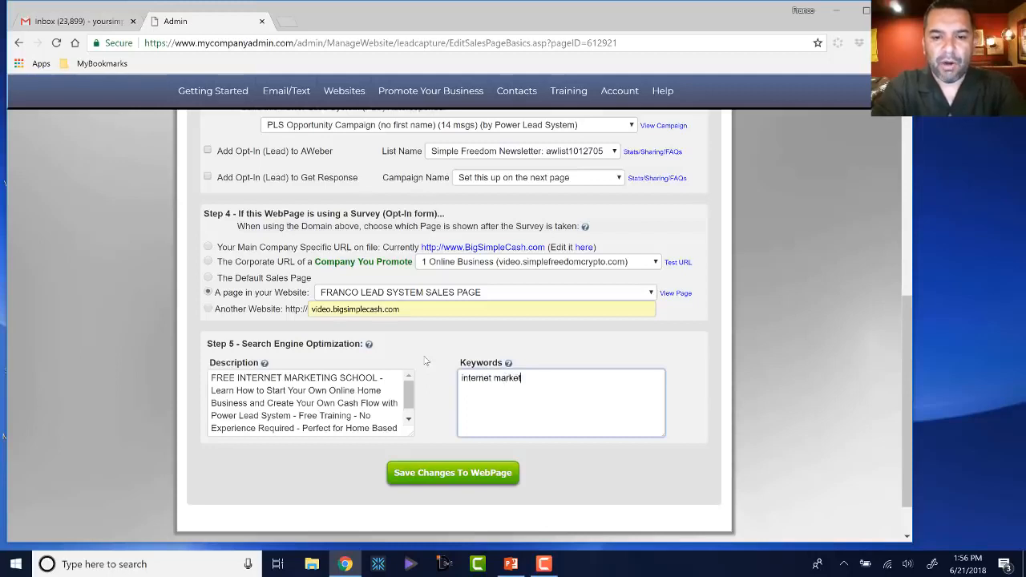
text(ing school,)
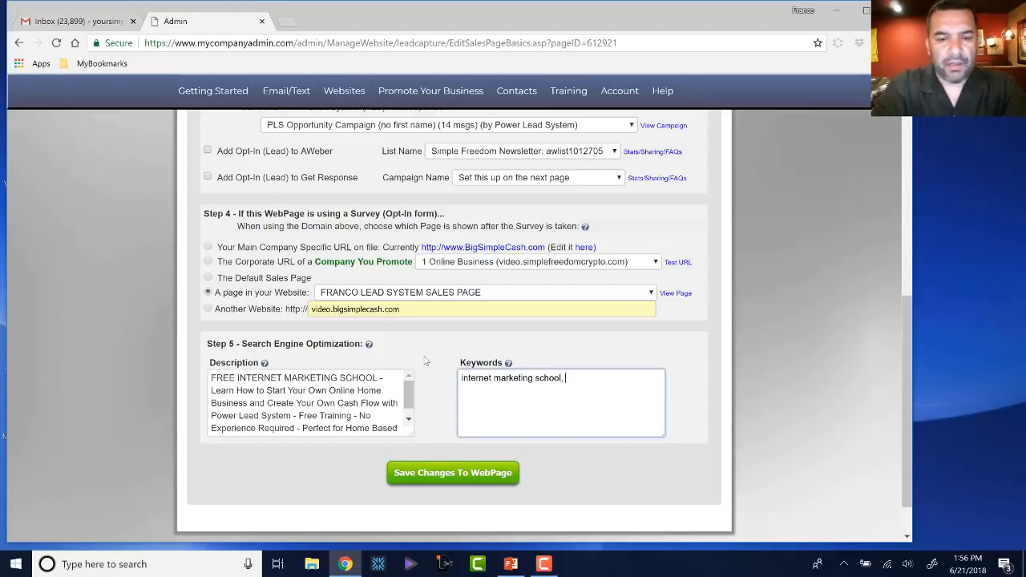
text(affil)
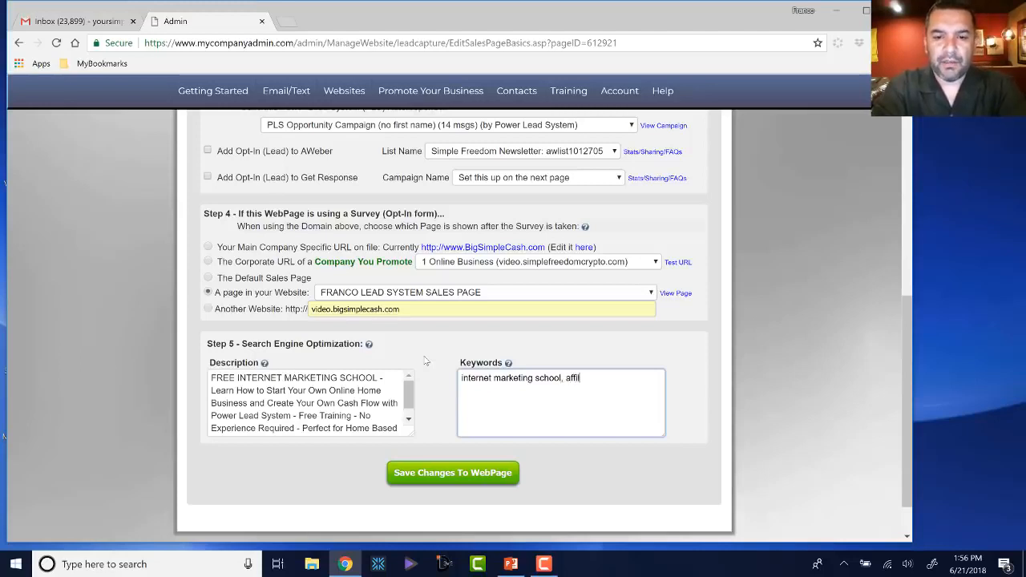
text(iate marketing training)
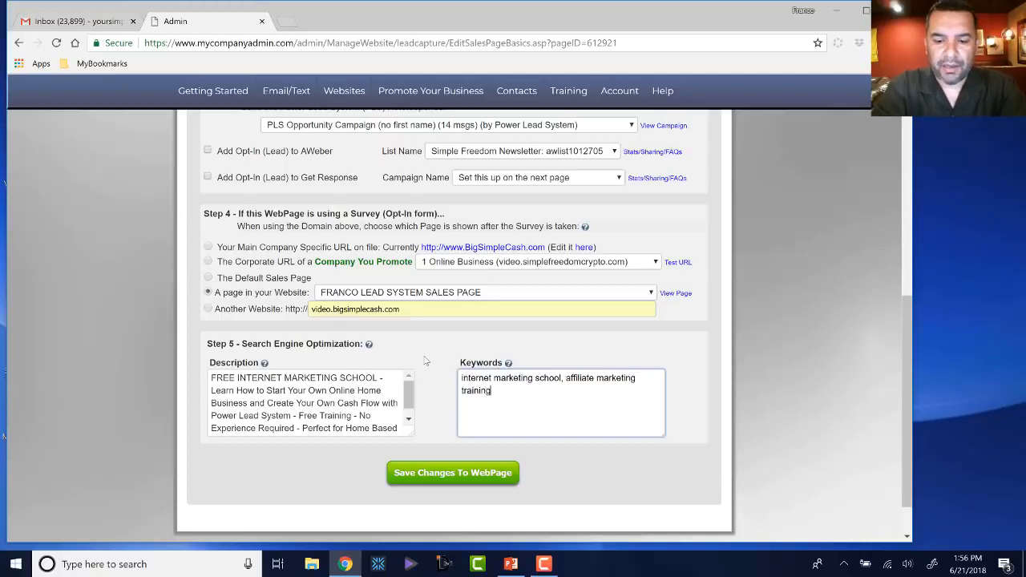
Add the keywords "power lead system training" and "power lead system tutorials", separated by commas
text(, pow)
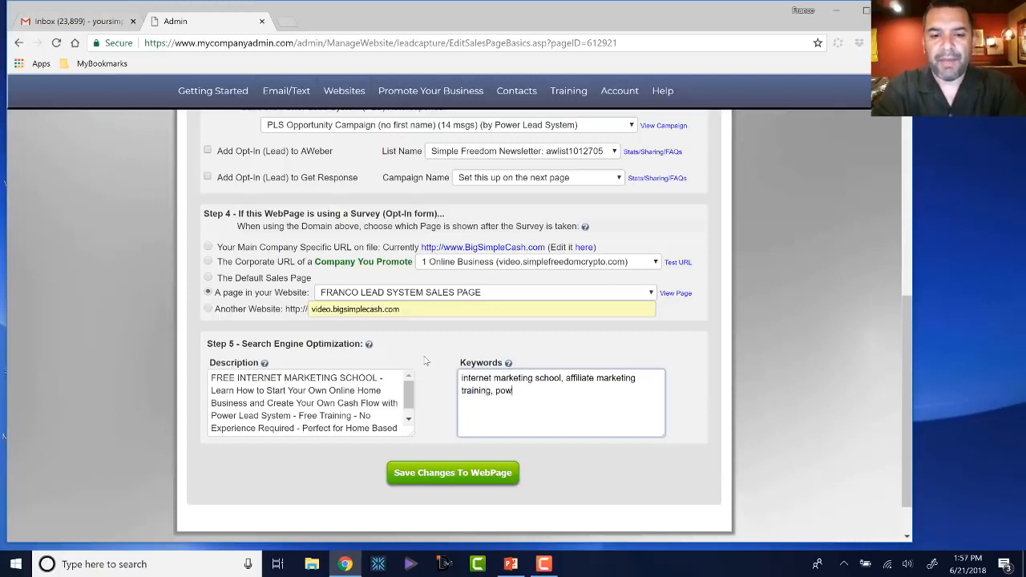
text(er lead system)
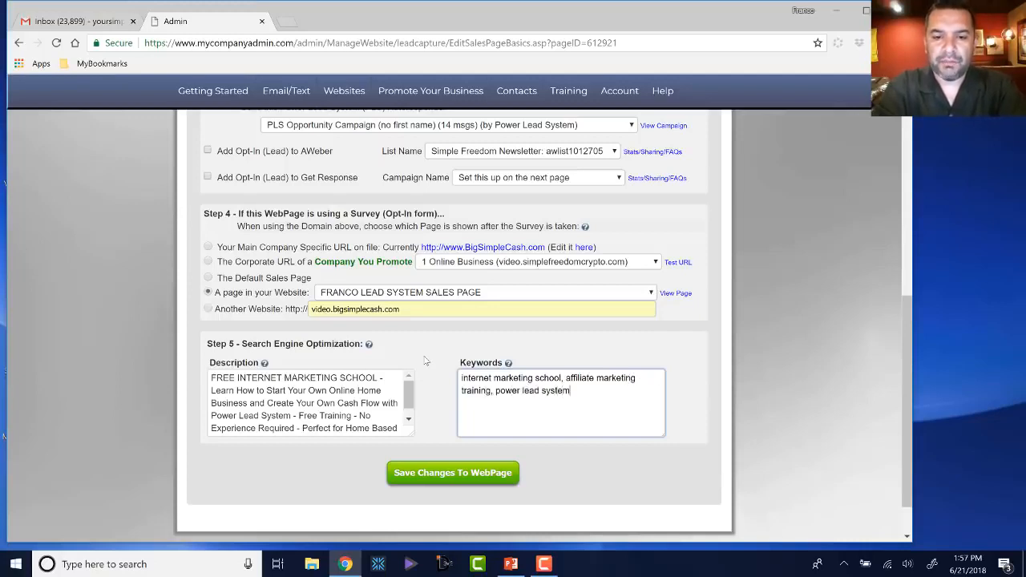
text( training, power lead system training, powe)
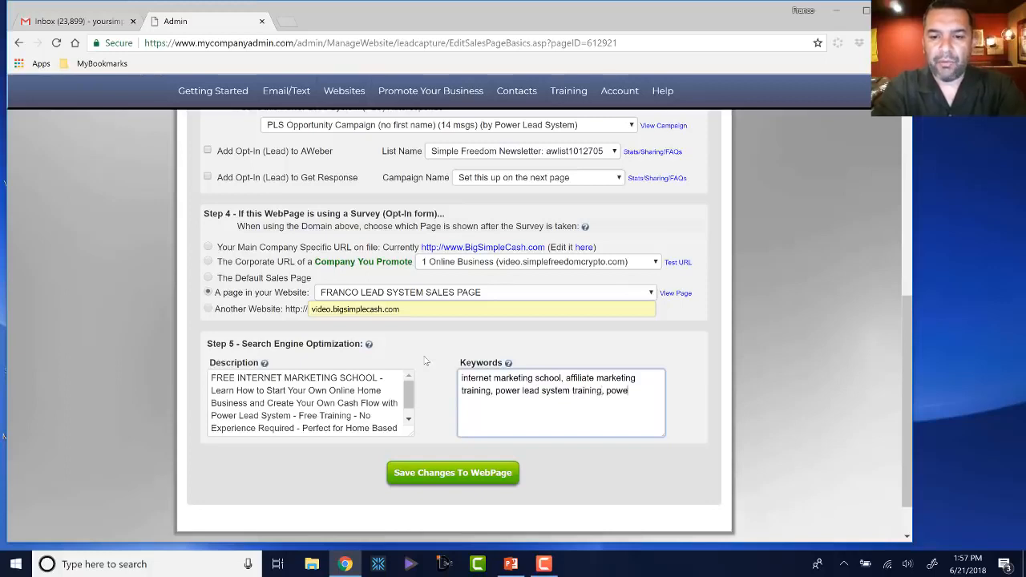
text(tu)
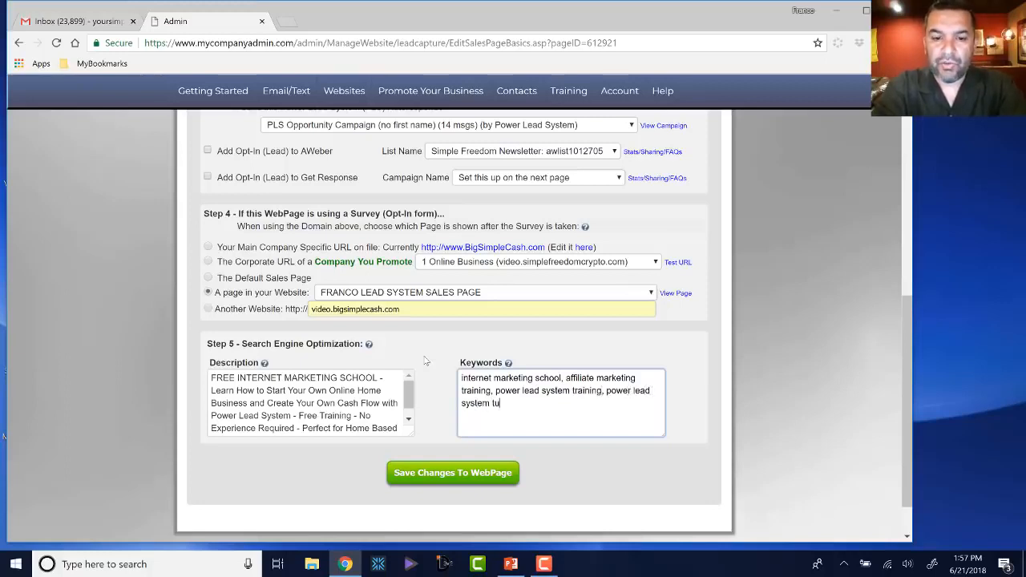
text(torials)
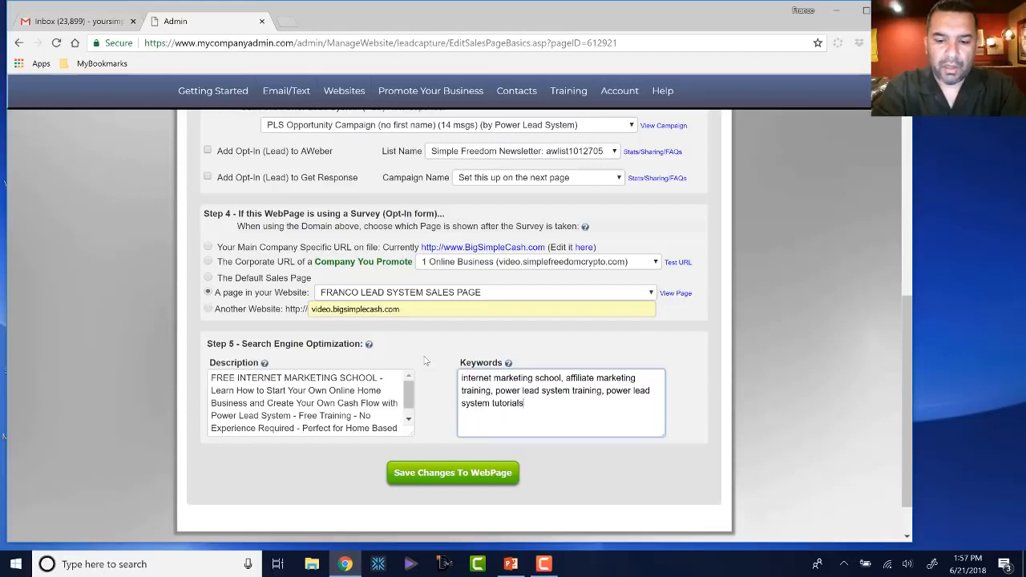
Add a keyword made of the page owner's full name followed by "online home business training"
text(, )
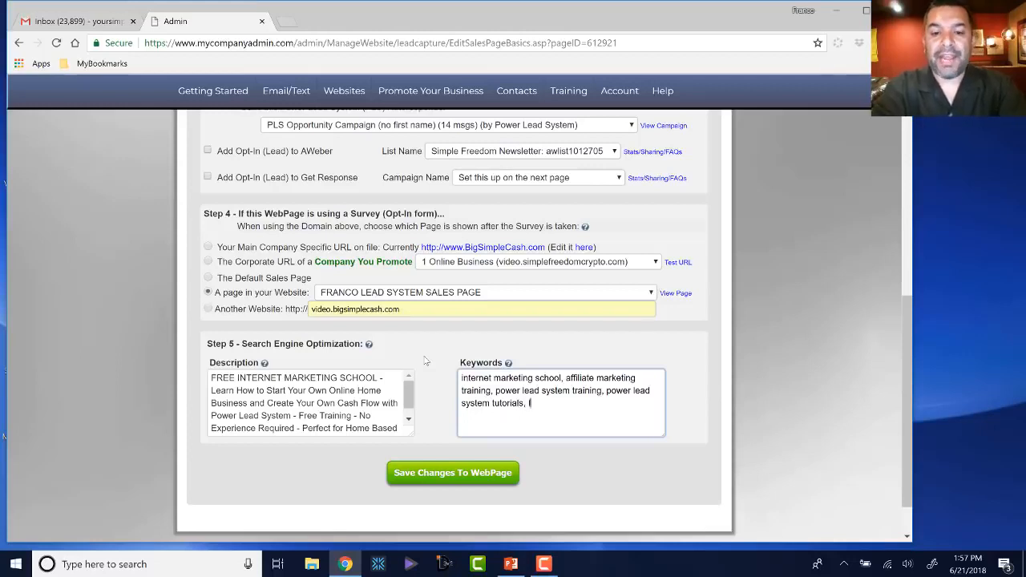
text(franco gonzaqol)
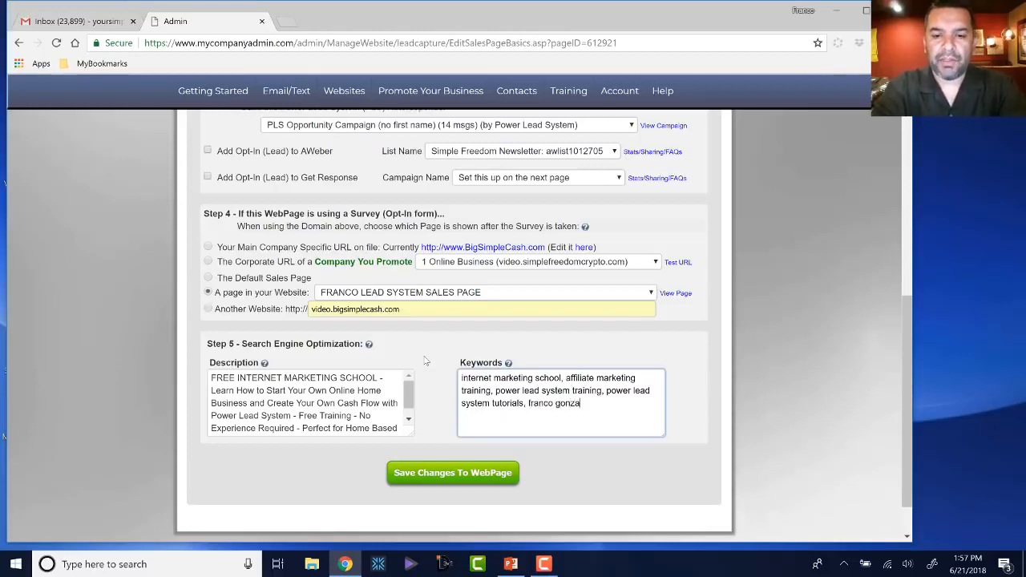
key(BackSpace)
text(le)
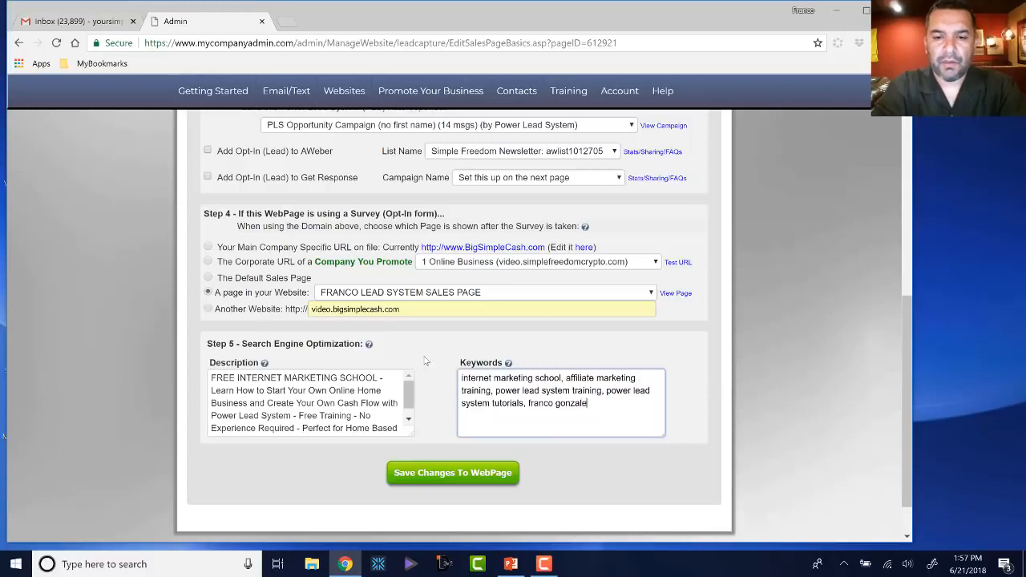
text(z online home busines)
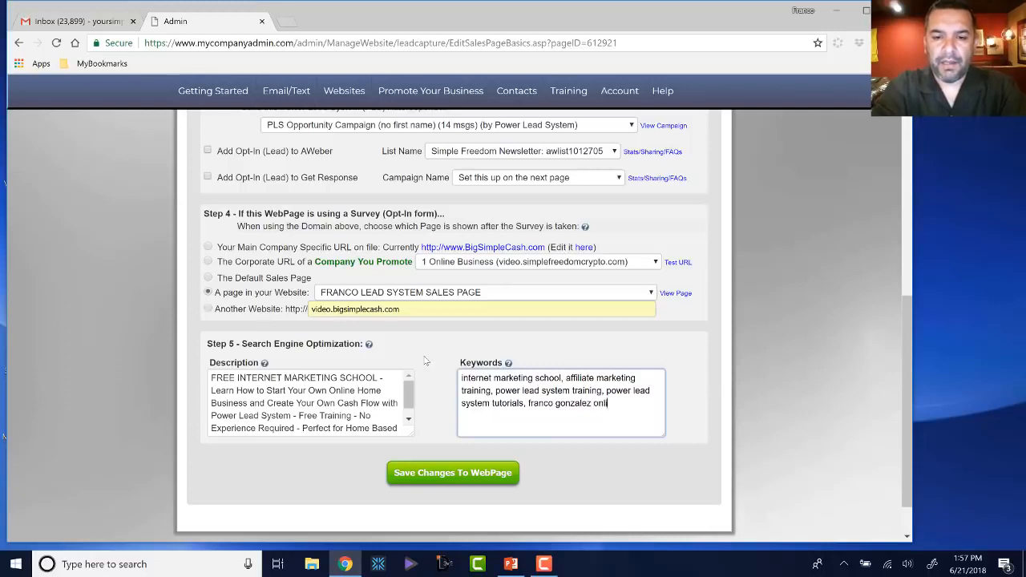
text(s training, )
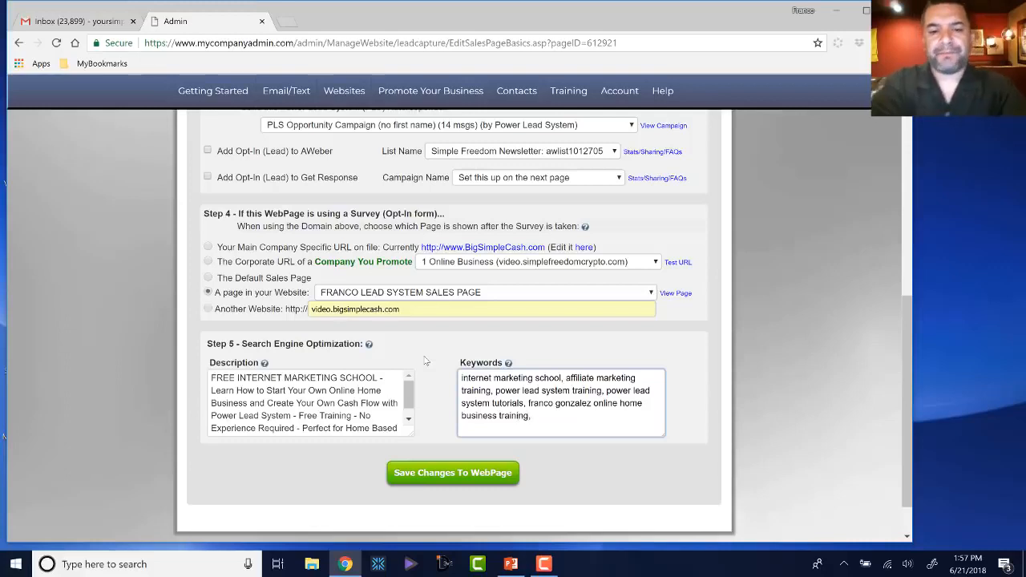
Finish the keywords with "lead lightning fast start training, social media marketing training,"
text(lead light)
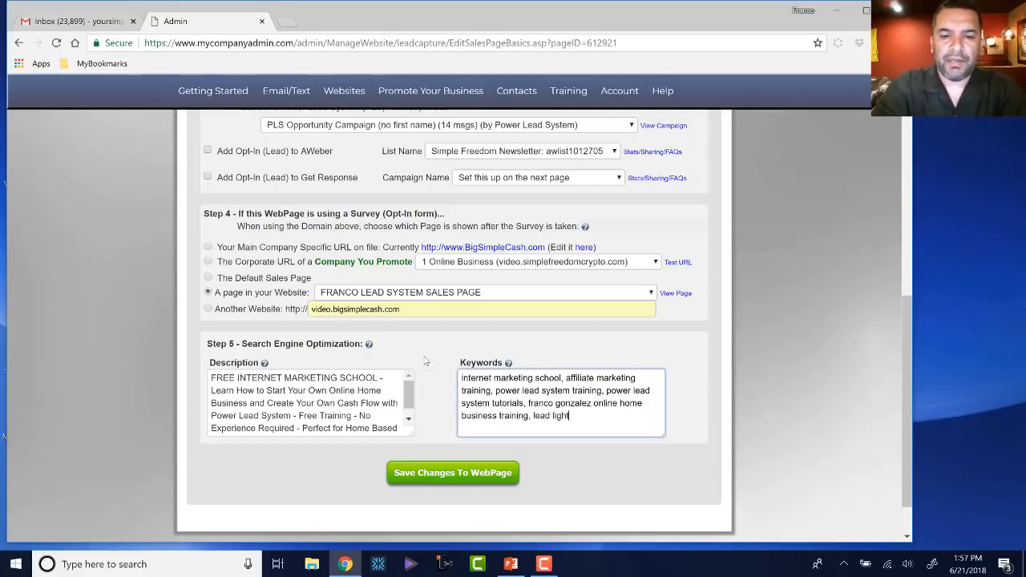
text(ning fast star)
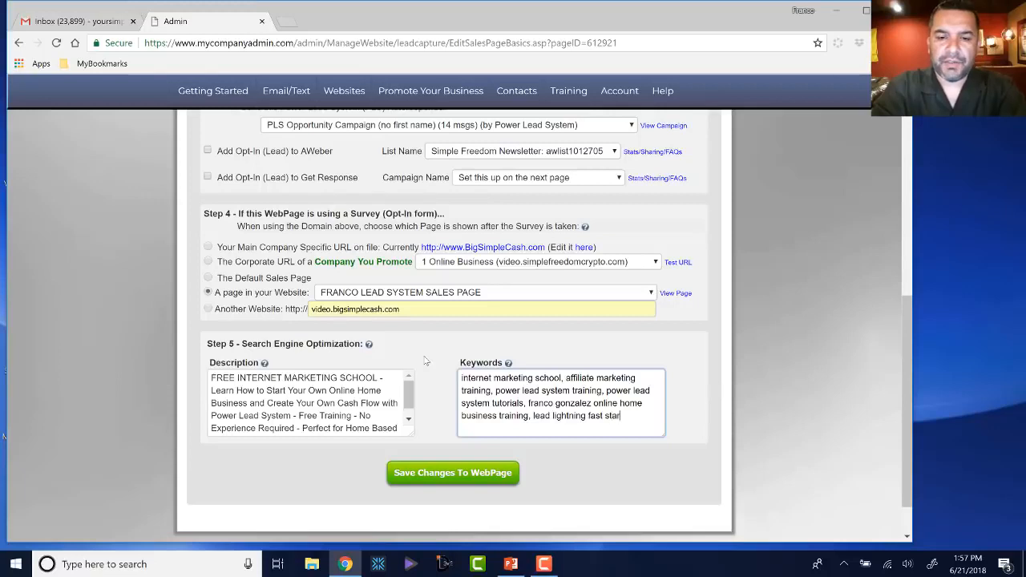
text(t training,)
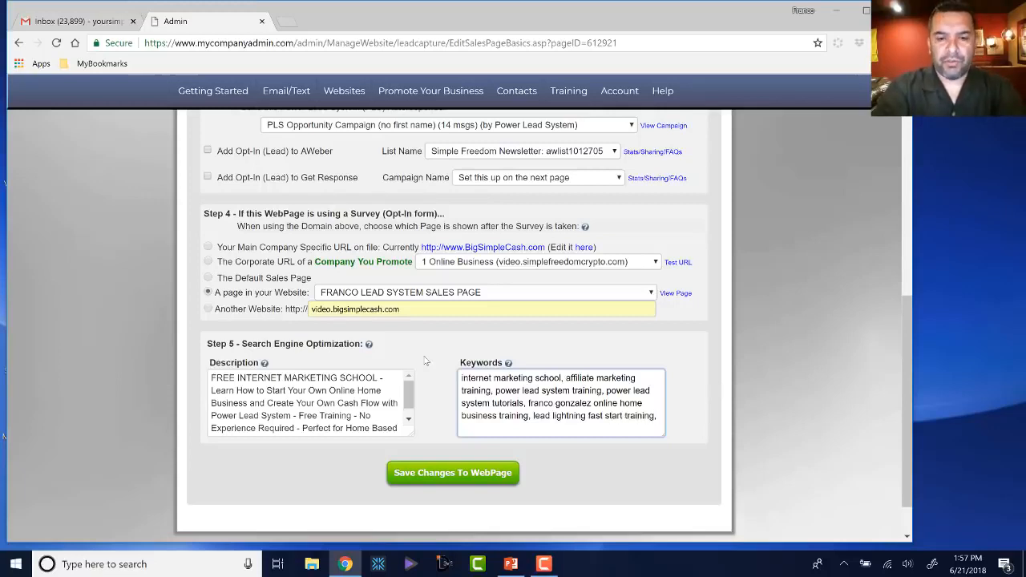
text( social medi)
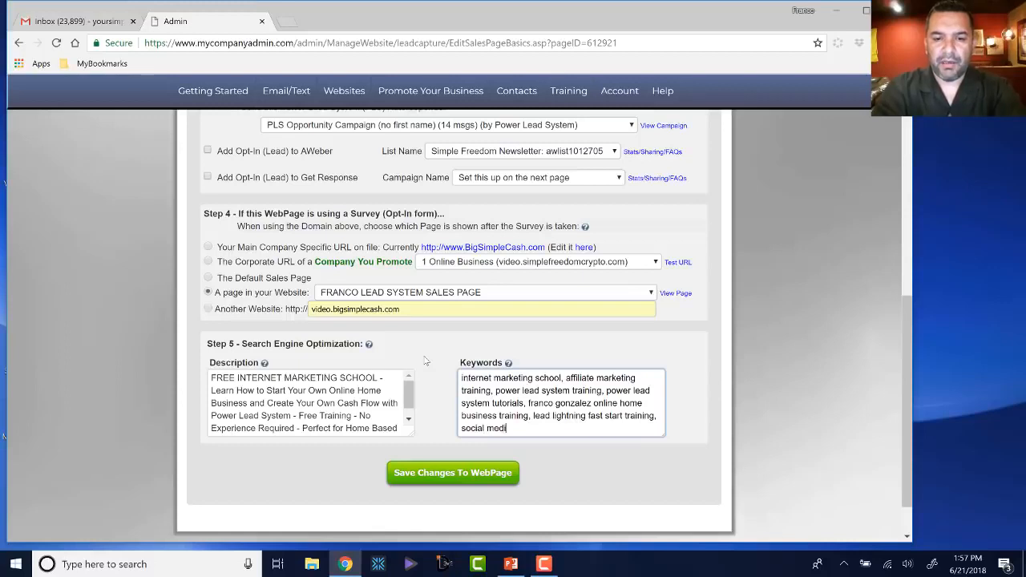
text(a marketing traini)
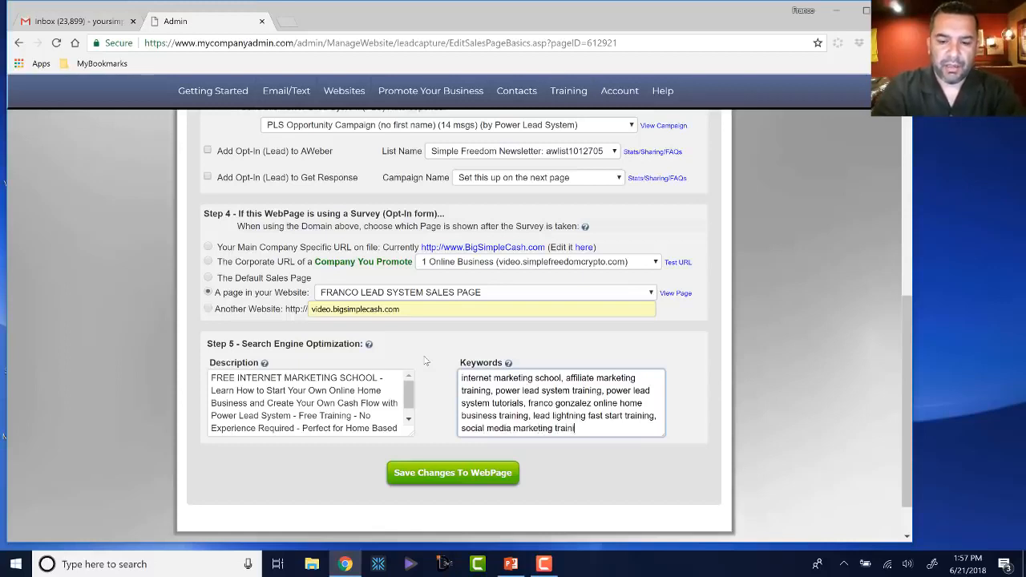
text(ng,)
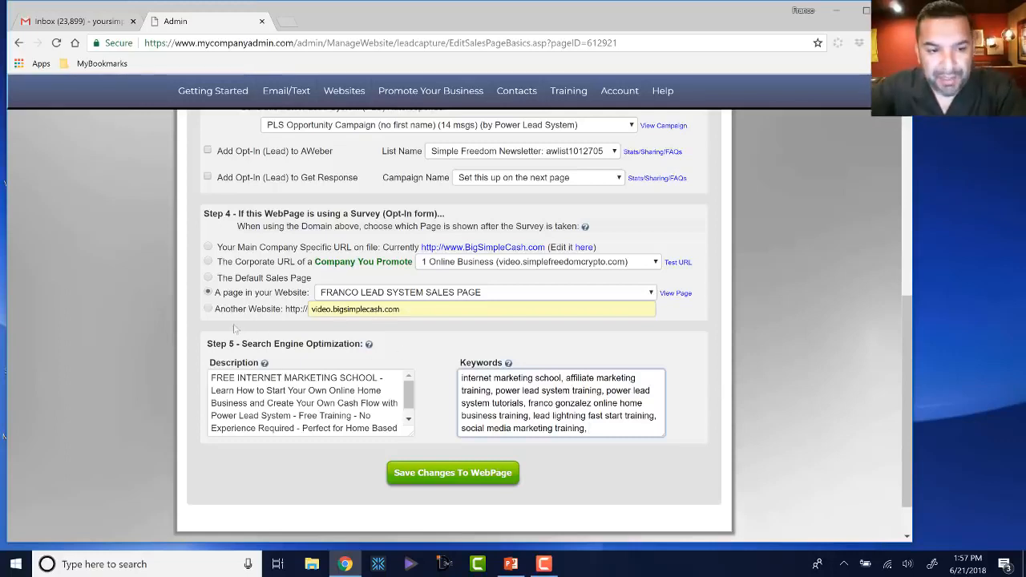
Review and save the web page's basic settings, and submit the custom background with the option to leave it the way it is
scroll(144, 337, up, 5)
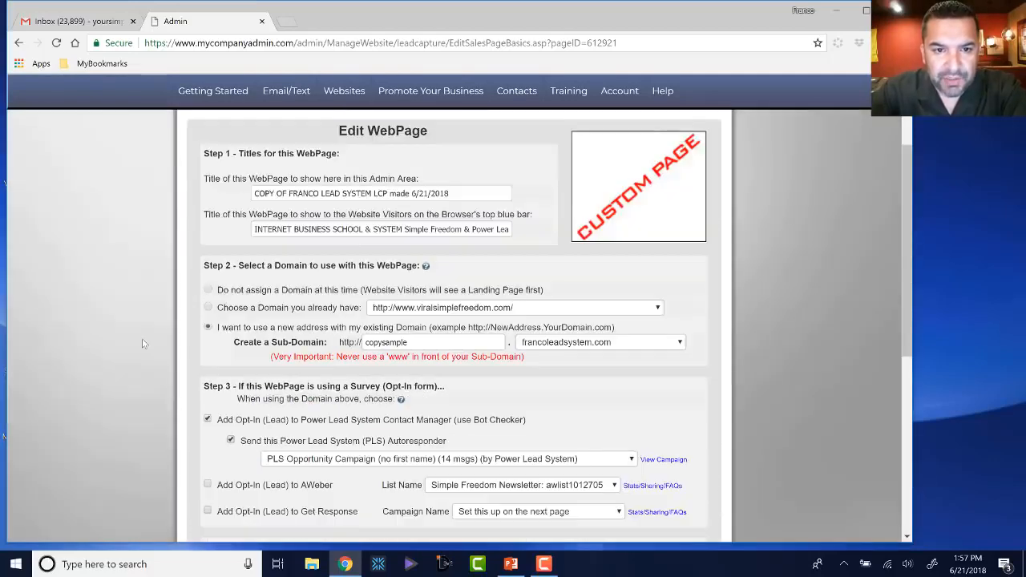
scroll(142, 343, up, 2)
scroll(143, 343, down, 5)
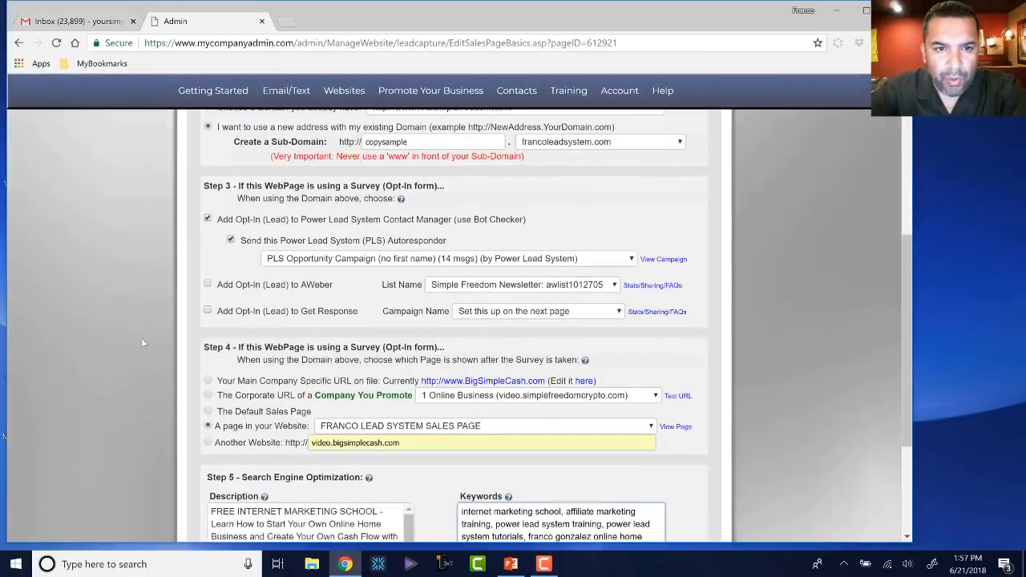
scroll(142, 342, up, 2)
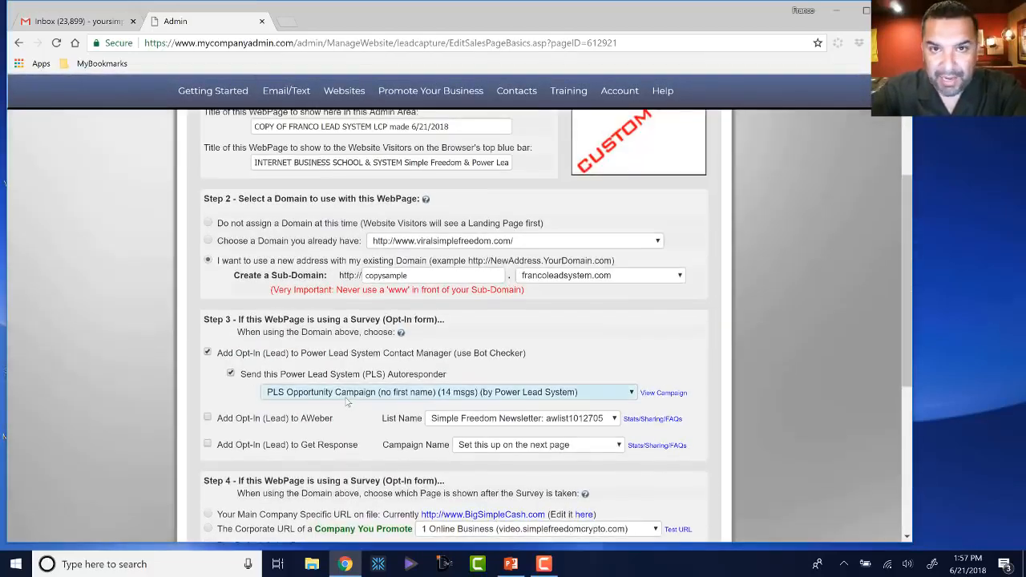
scroll(135, 341, down, 3)
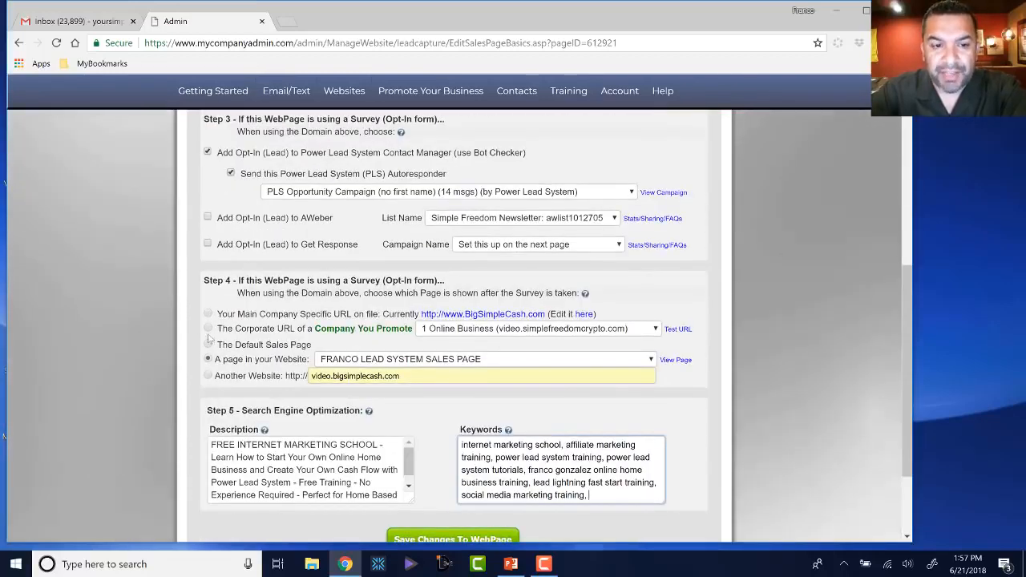
scroll(172, 331, down, 3)
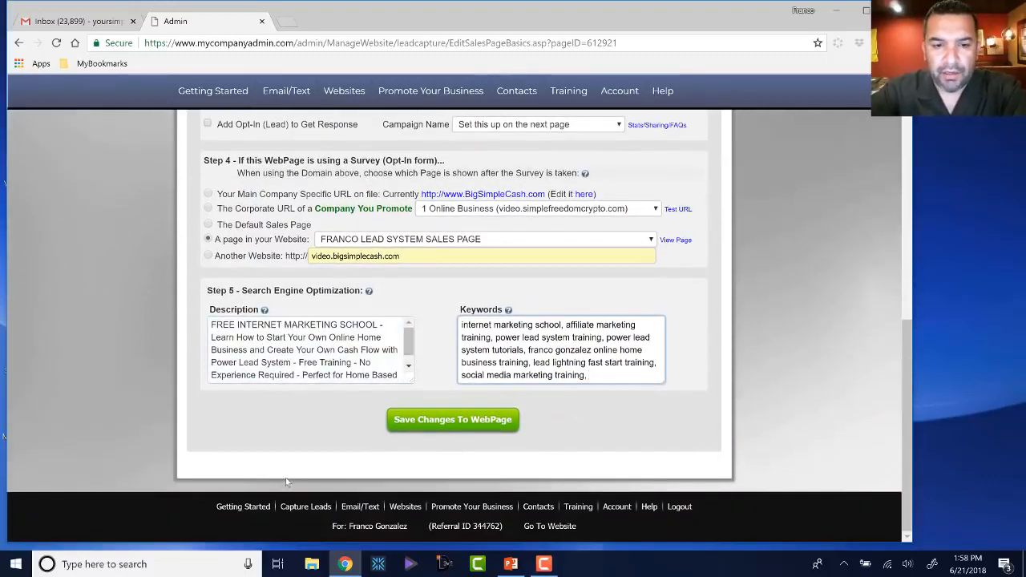
click(454, 421)
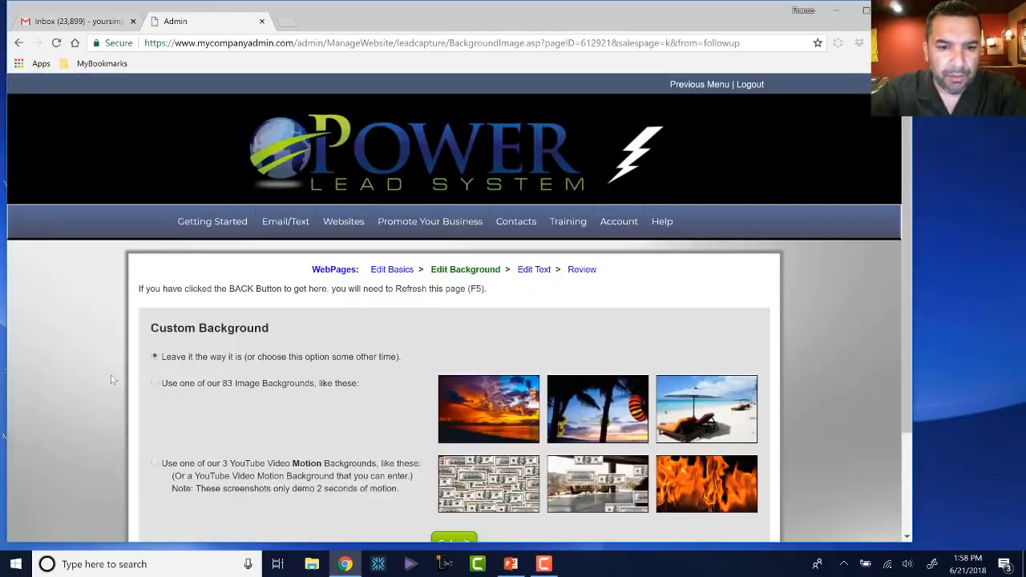
scroll(106, 379, down, 2)
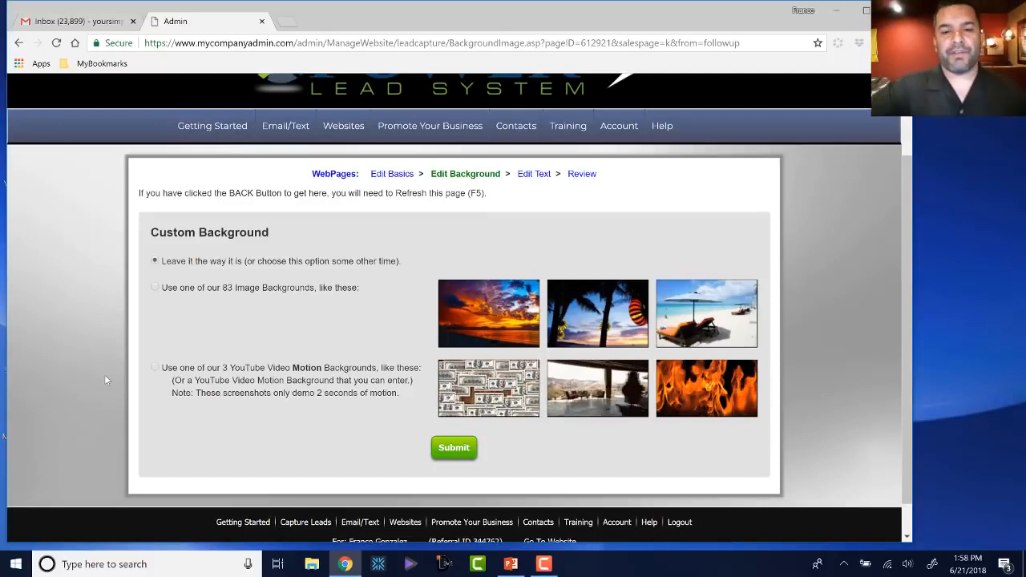
click(454, 448)
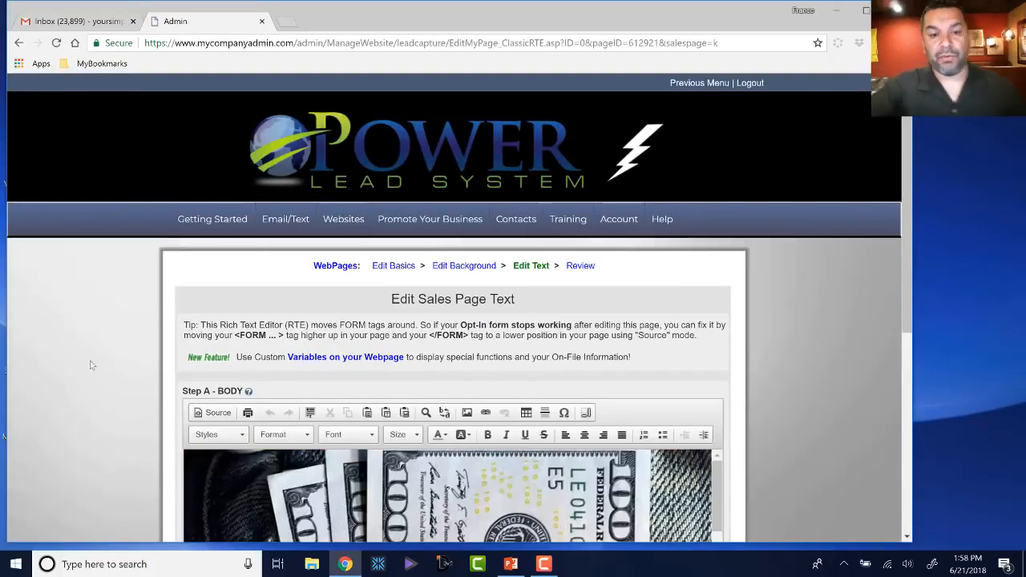
Examine the sales page body in the text editor, from the headline image and heading down to the opt-in form and copyright line
scroll(92, 347, down, 2)
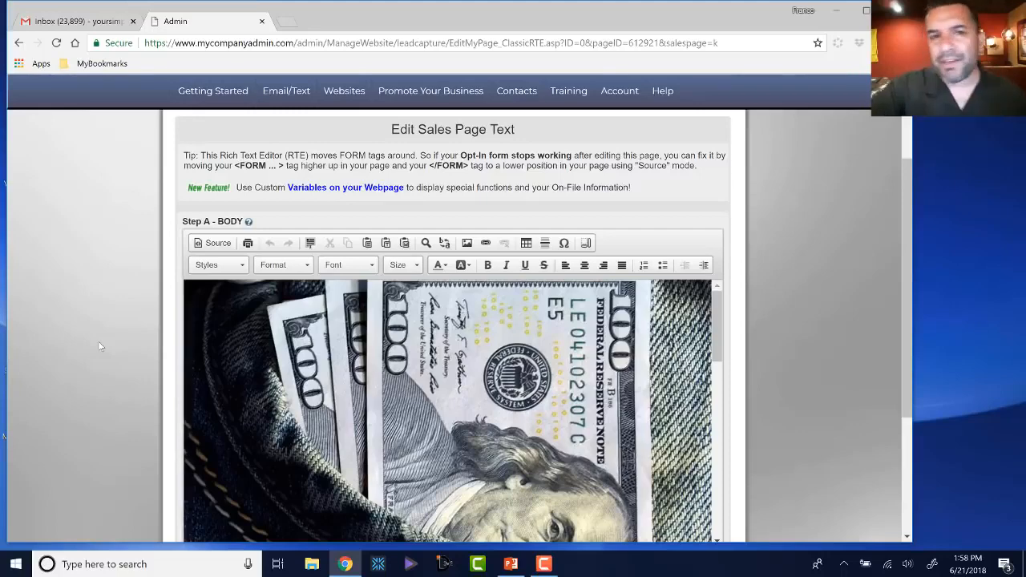
scroll(82, 335, down, 2)
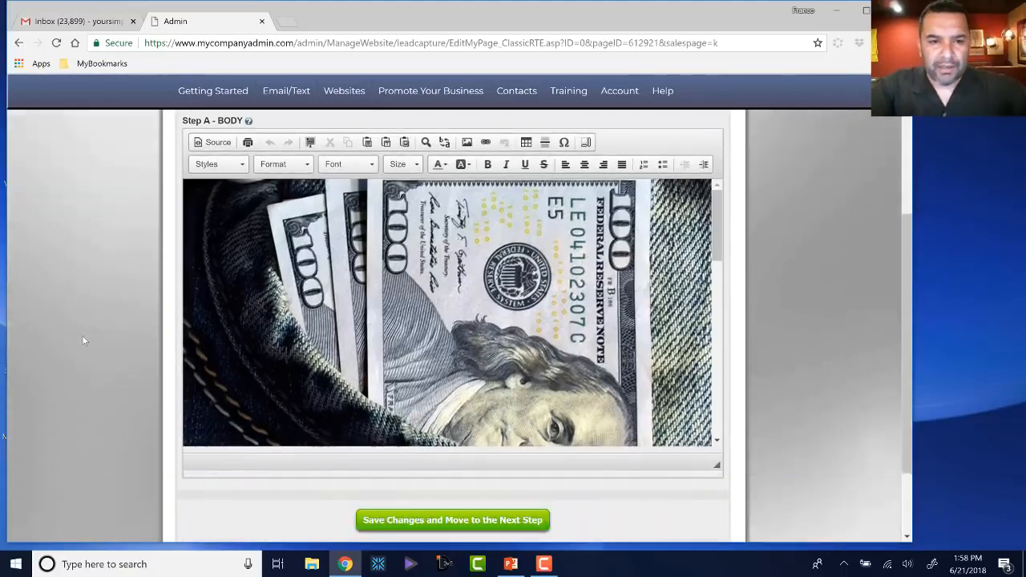
scroll(76, 313, up, 1)
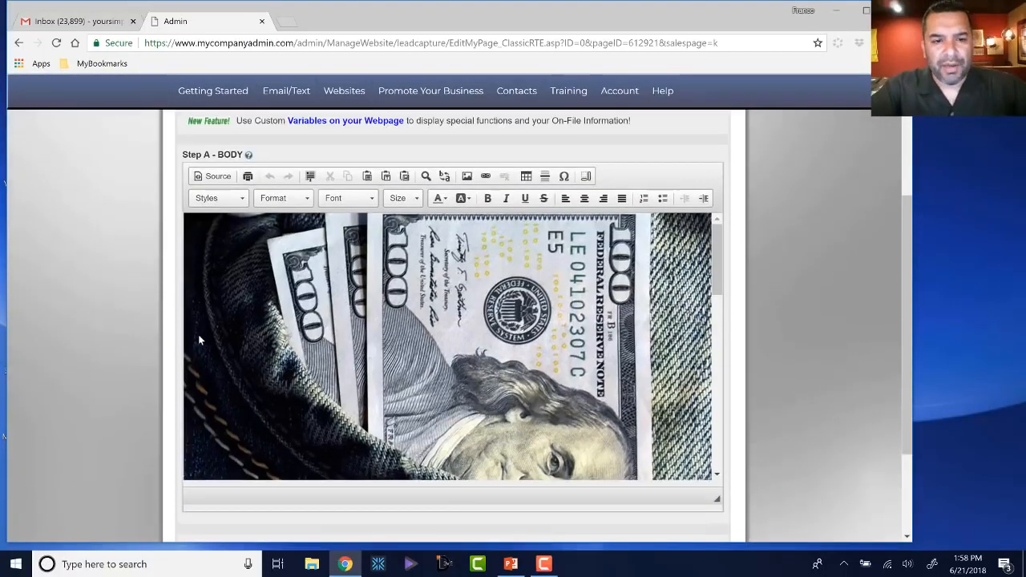
scroll(209, 336, down, 3)
scroll(211, 337, down, 3)
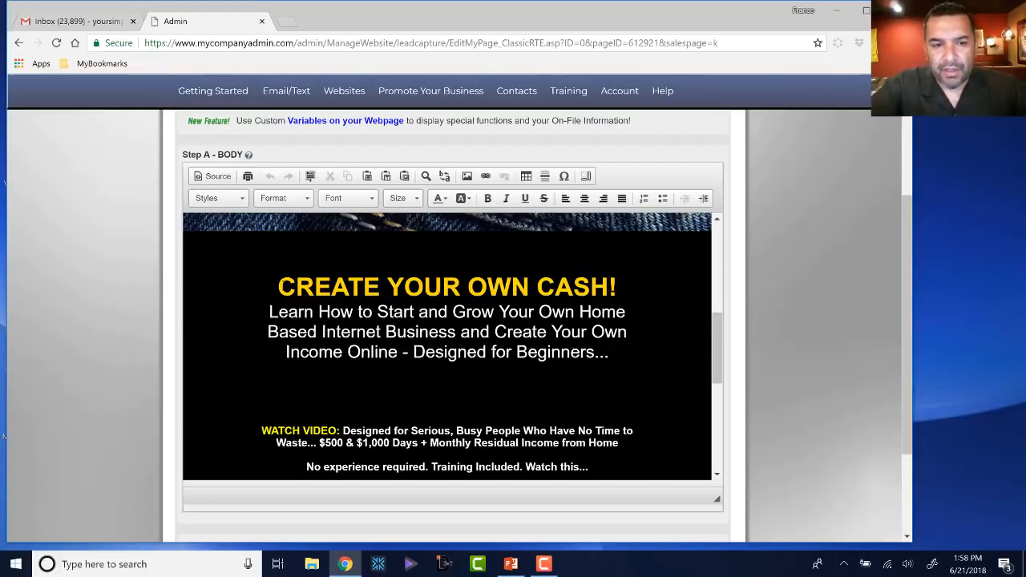
click(282, 286)
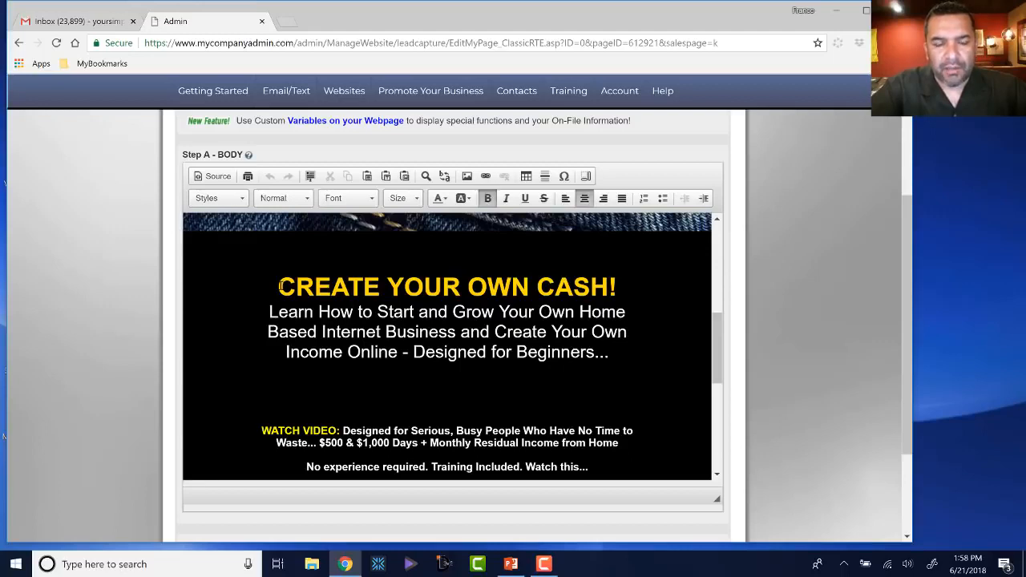
drag(280, 286, 458, 293)
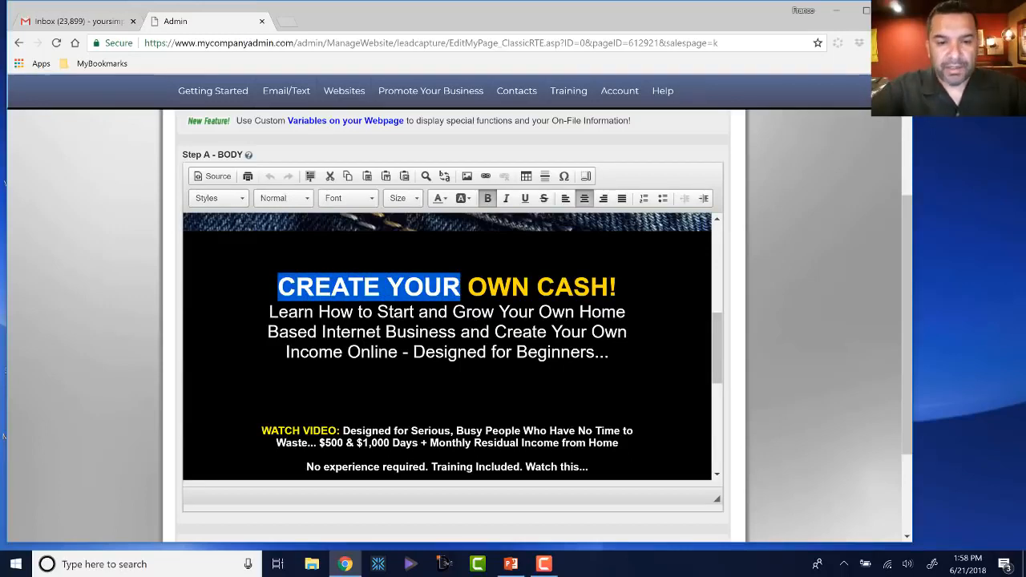
click(403, 331)
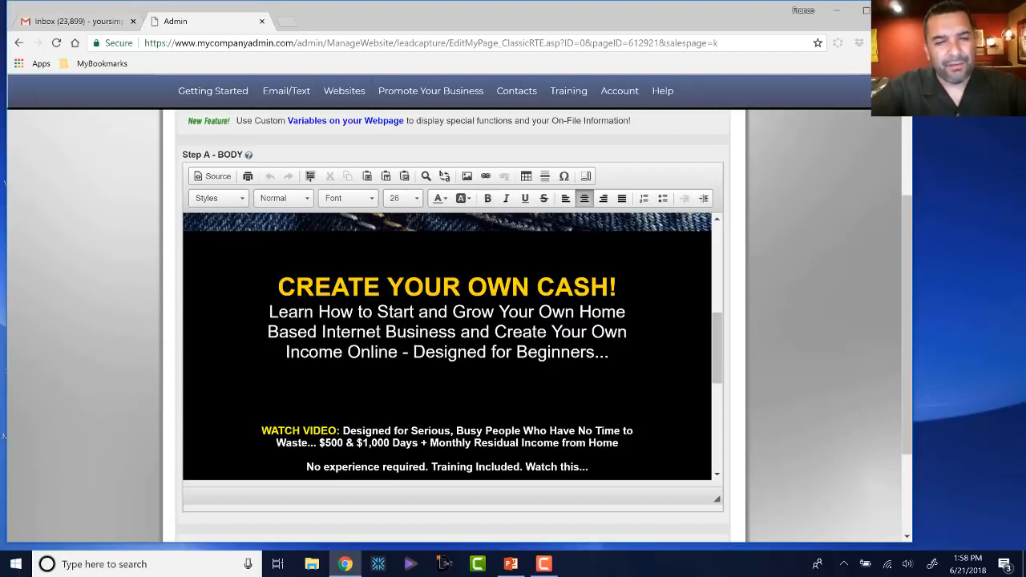
scroll(446, 346, down, 2)
scroll(447, 346, down, 3)
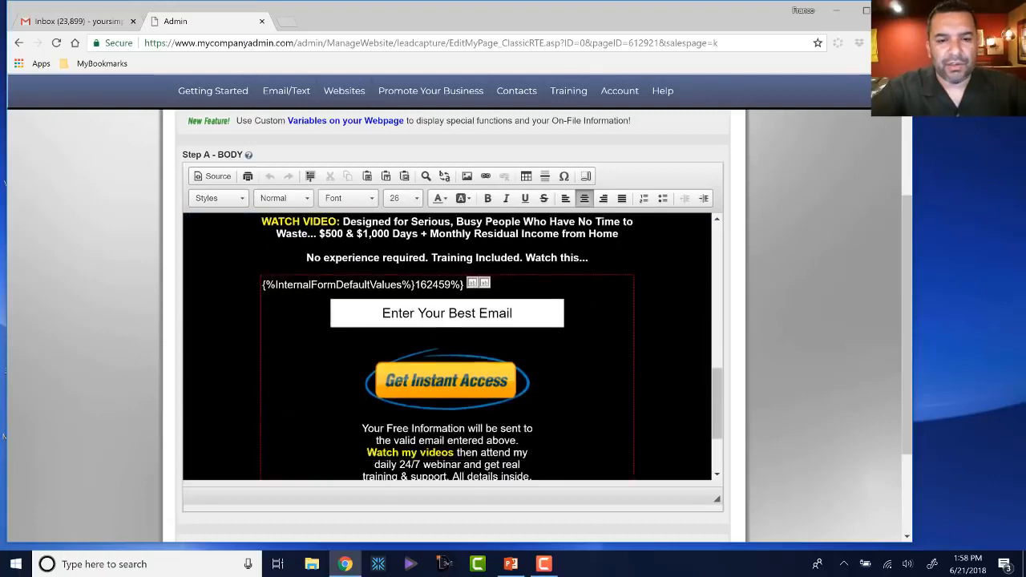
scroll(405, 345, up, 5)
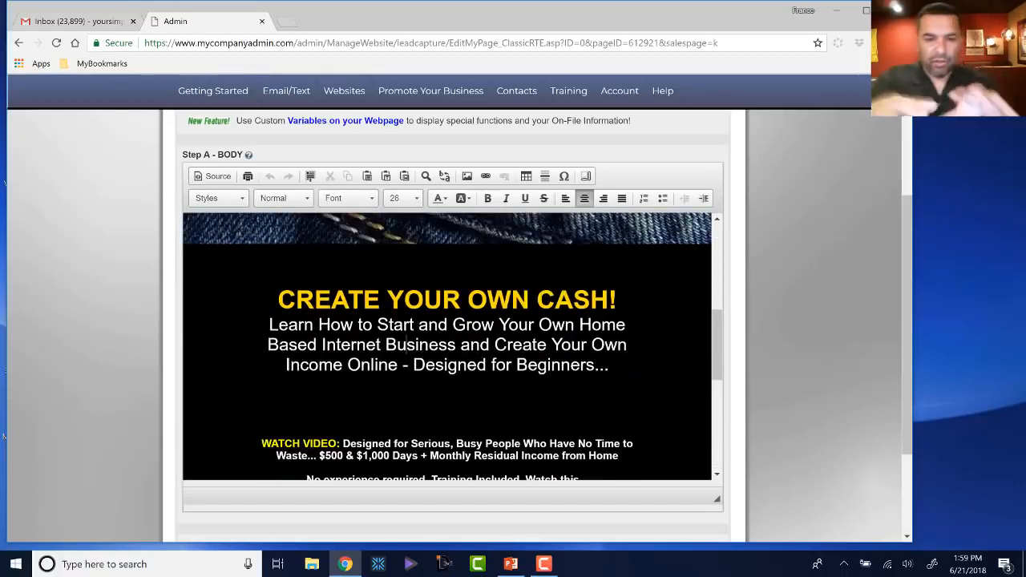
scroll(398, 258, down, 1)
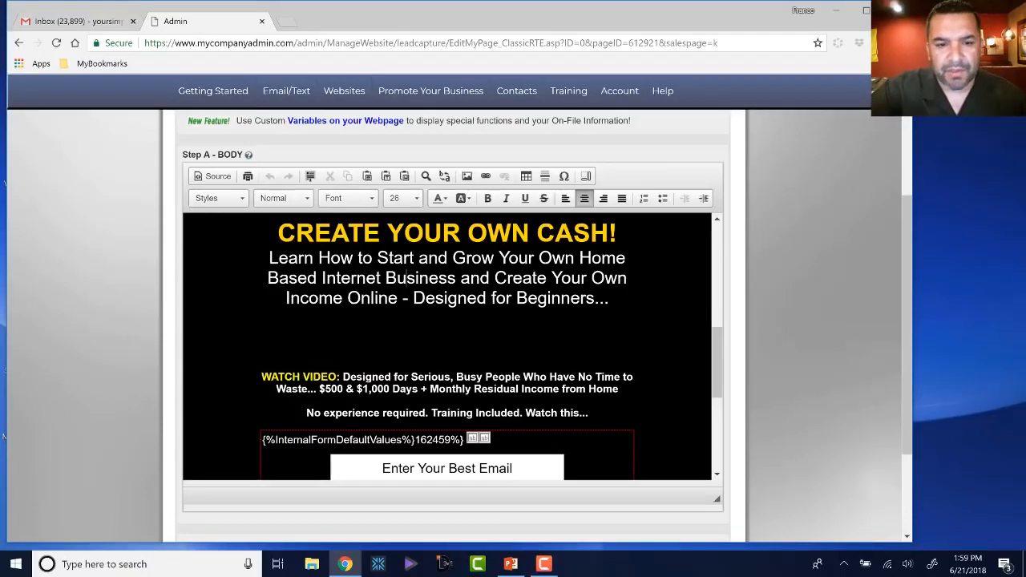
scroll(405, 278, down, 4)
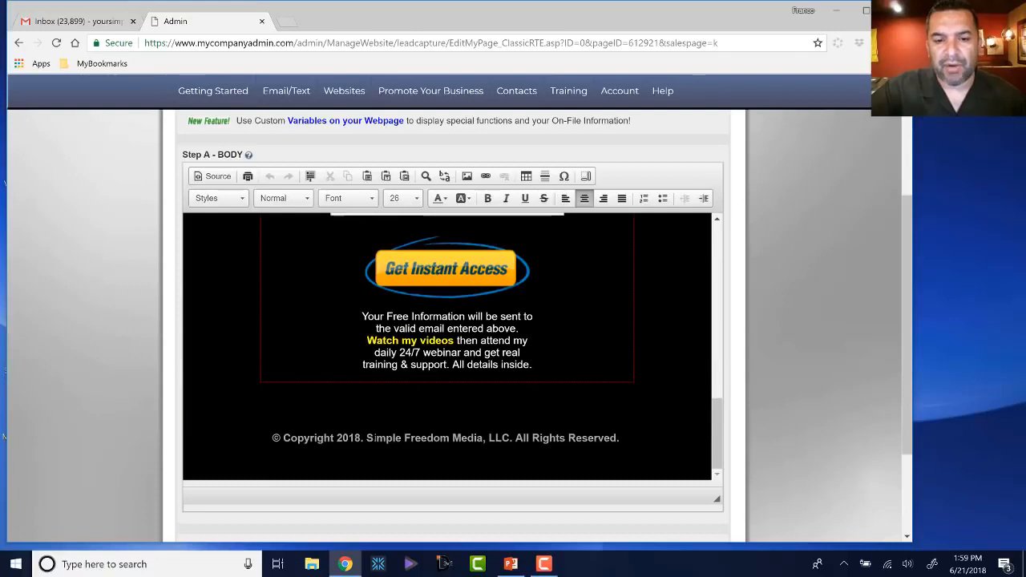
Save the sales page text as it is, and view the published web page
scroll(114, 329, down, 2)
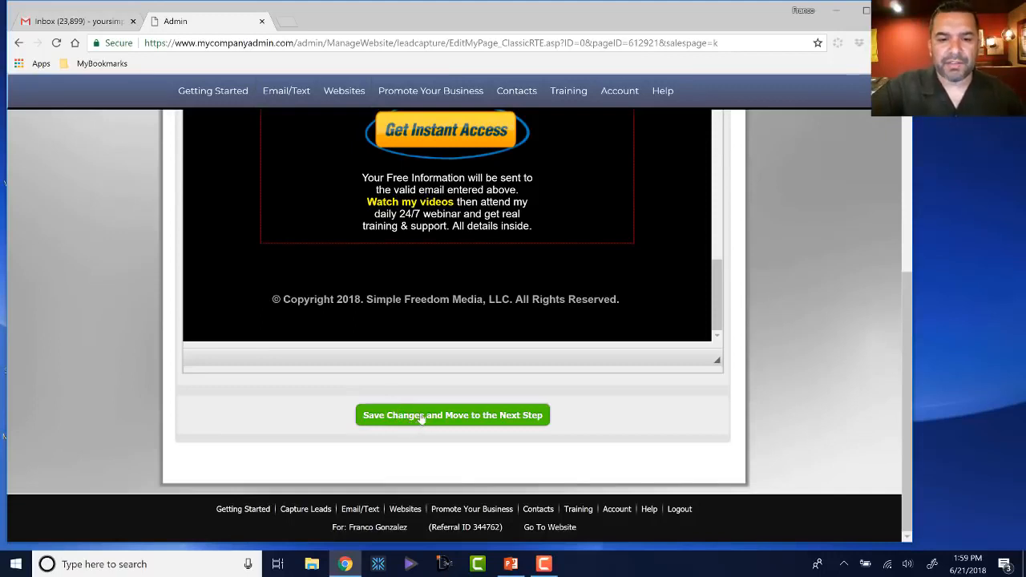
click(422, 415)
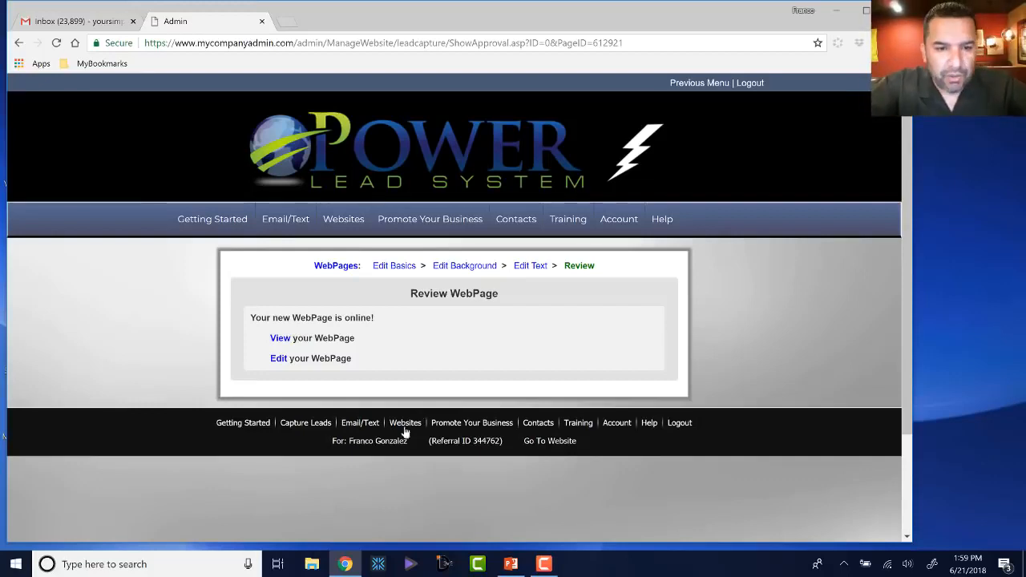
click(279, 339)
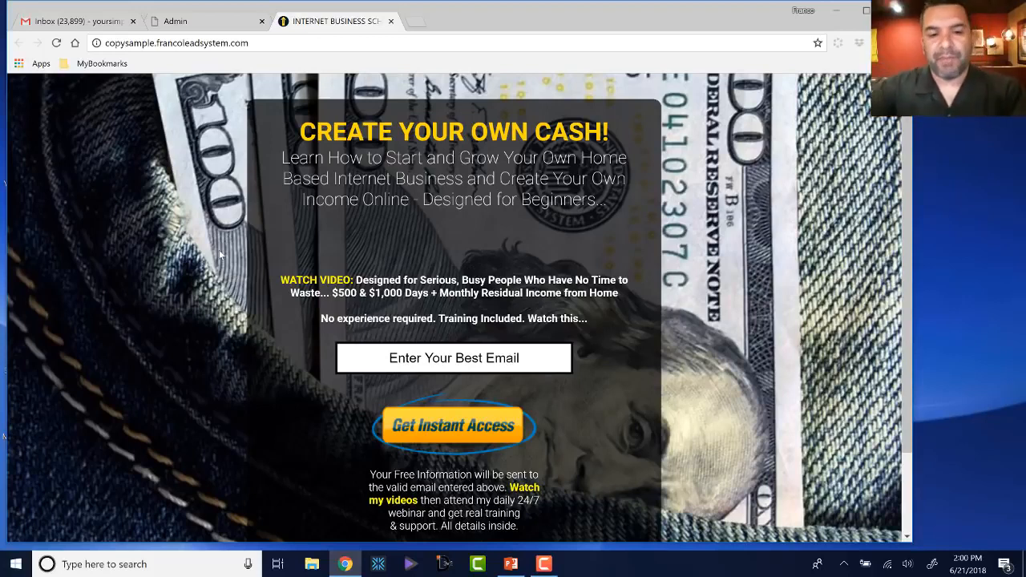
Test the lead capture form by submitting a saved e-mail address, and submit the verification code in the human check
click(397, 358)
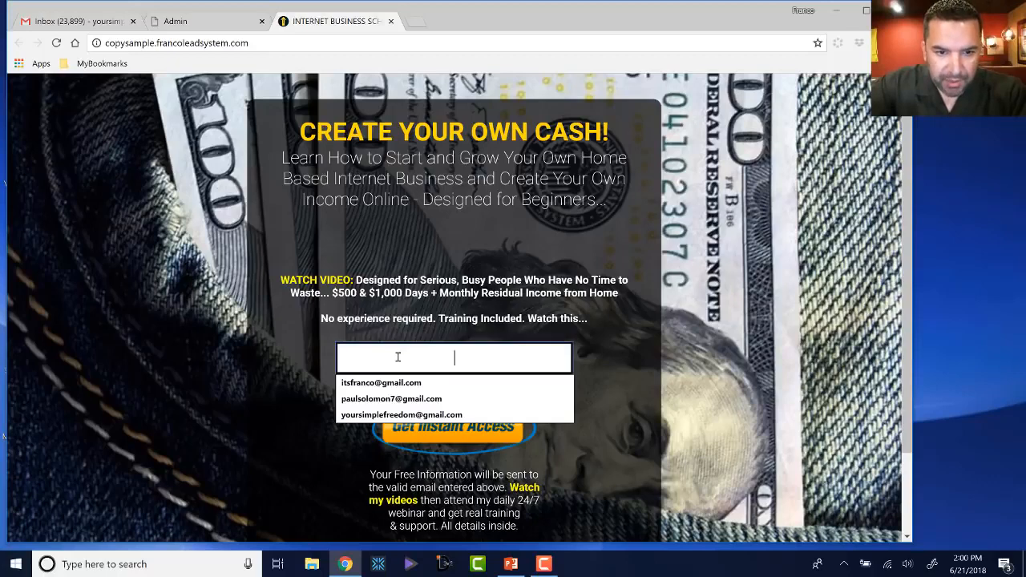
click(387, 383)
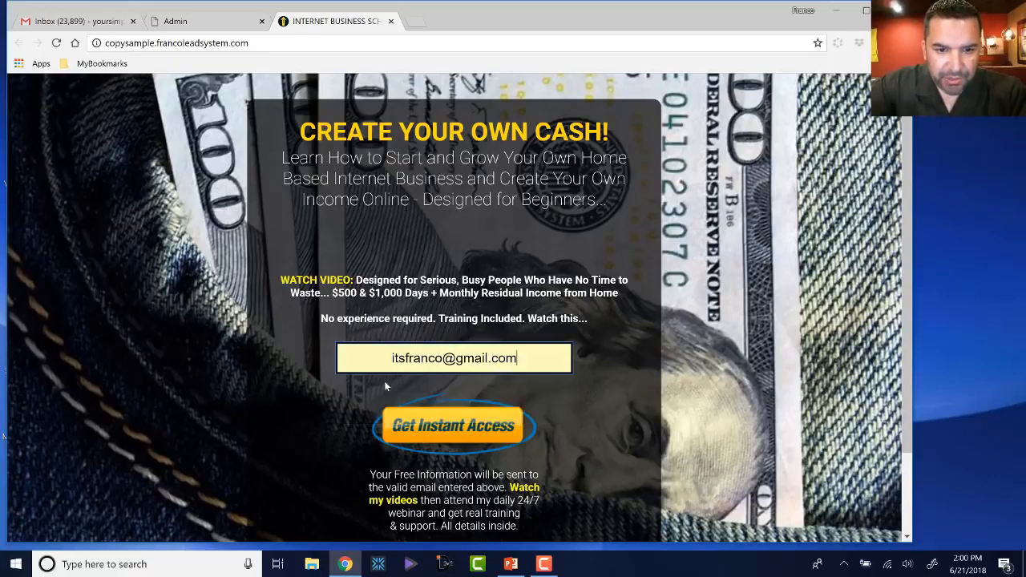
click(439, 430)
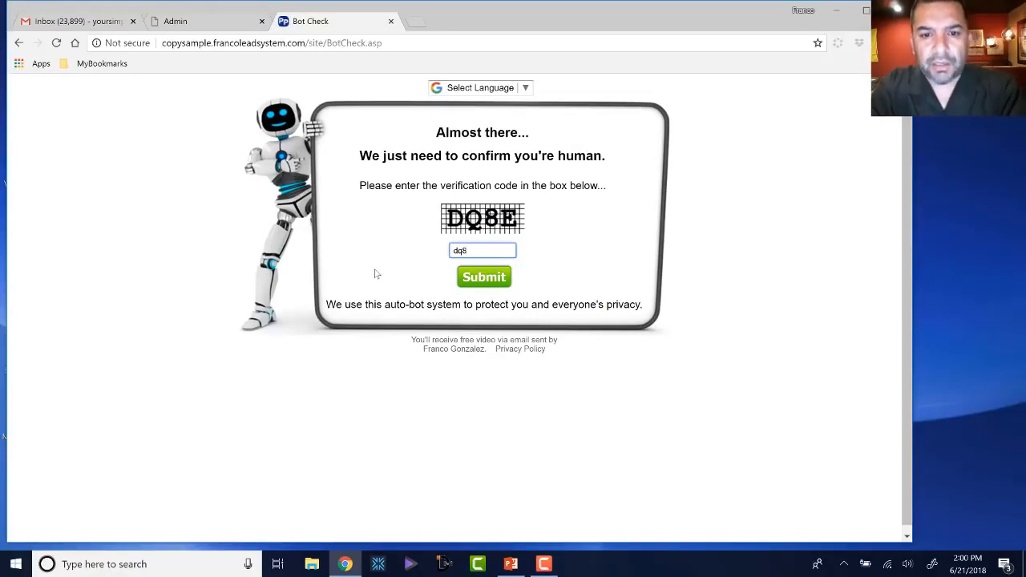
click(483, 278)
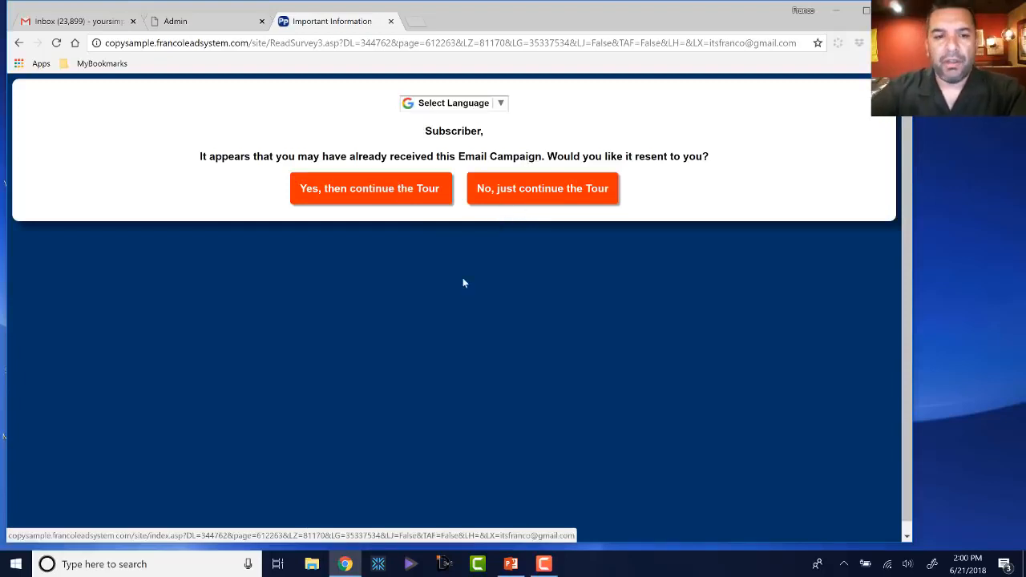
Choose to have the email campaign resent, continue the tour, and look through the Power Lead System sales page
click(350, 191)
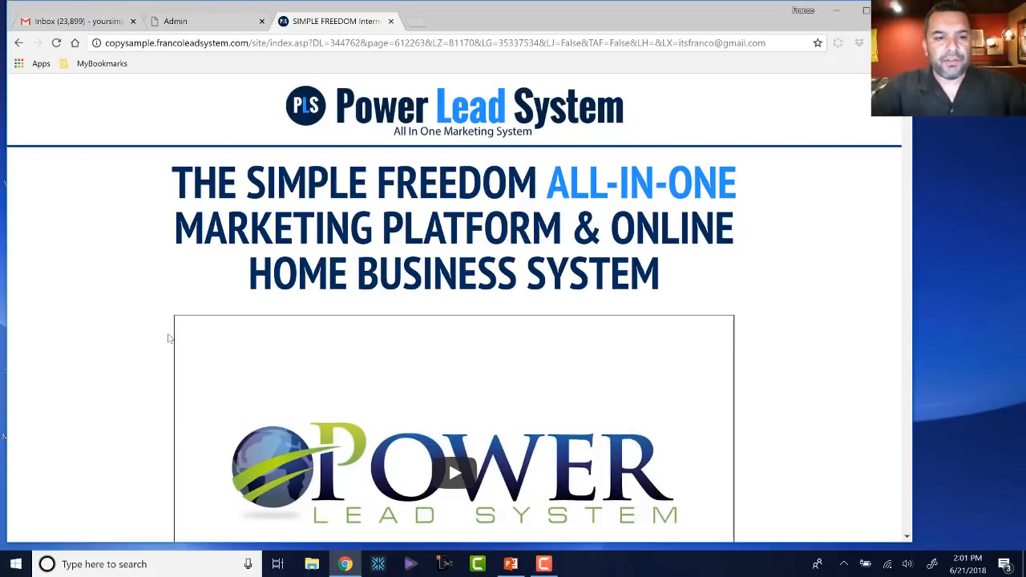
scroll(90, 356, down, 2)
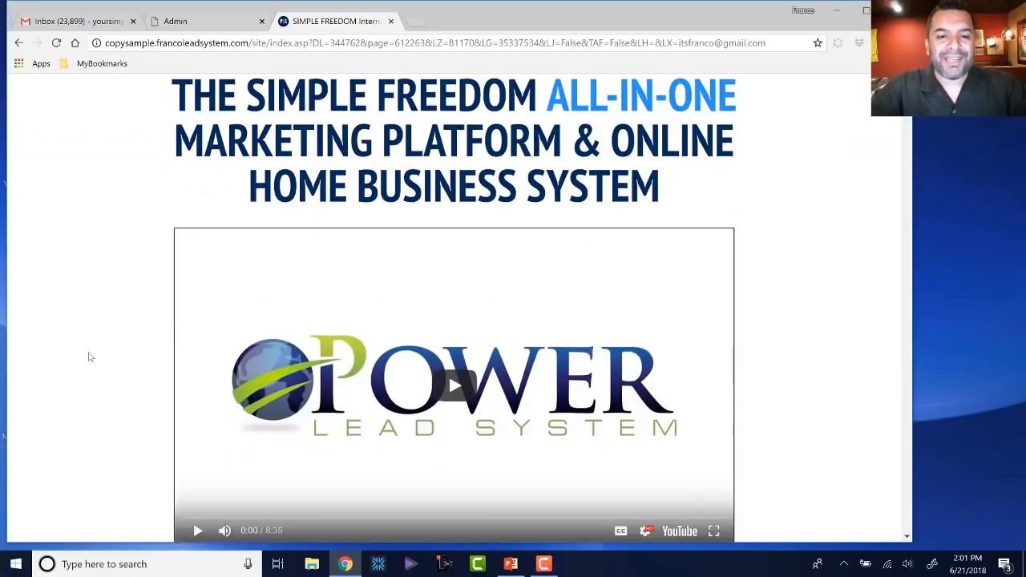
scroll(90, 357, down, 8)
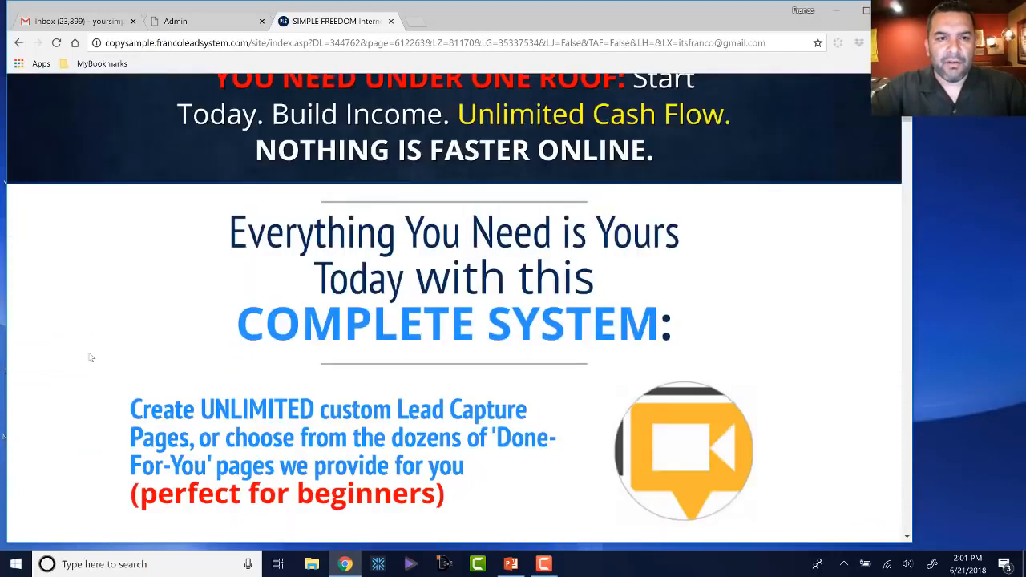
scroll(91, 357, up, 1)
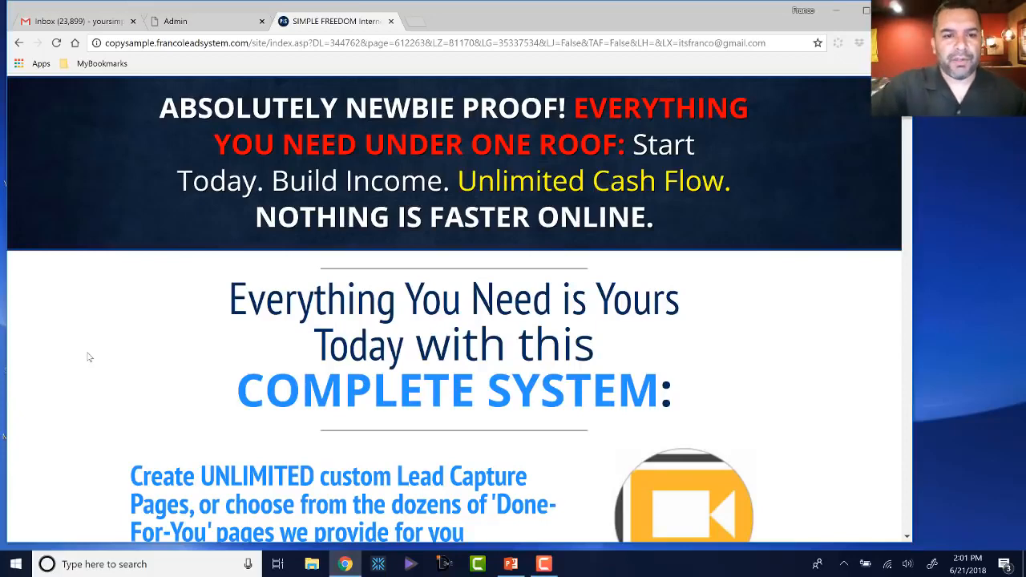
scroll(86, 352, up, 8)
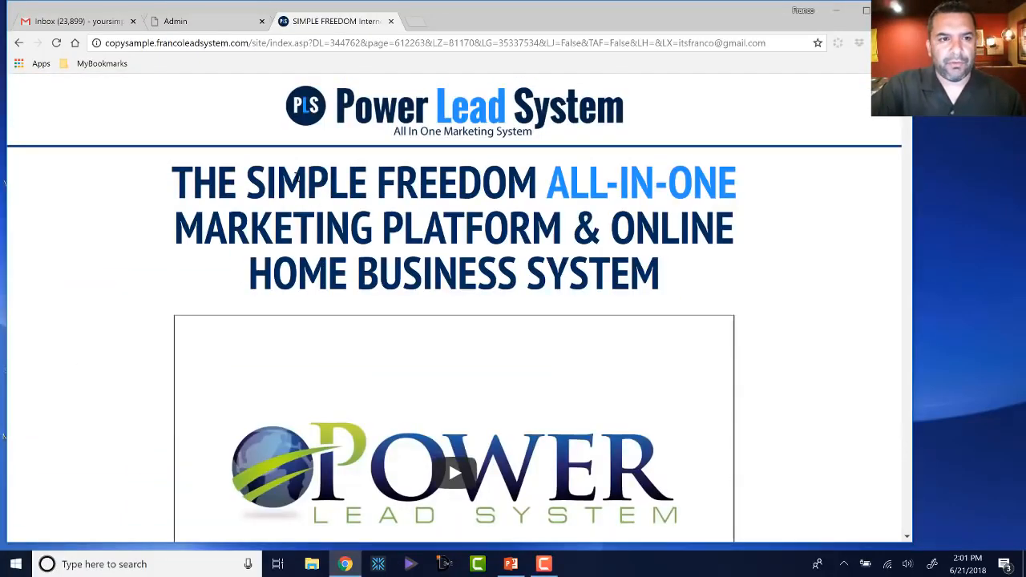
Return through the visited pages to the copied lead capture page with its opt-in form
click(20, 44)
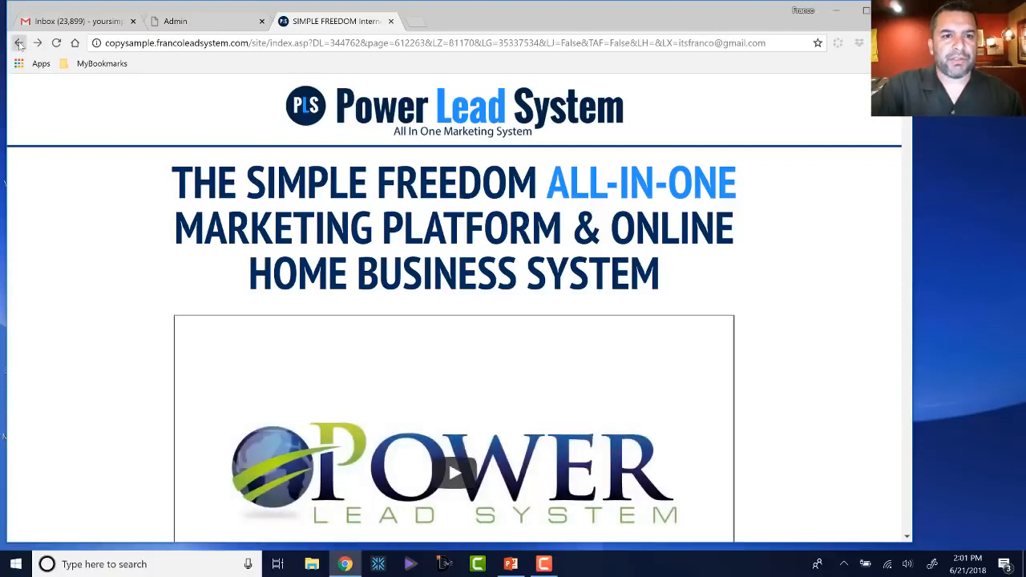
click(20, 43)
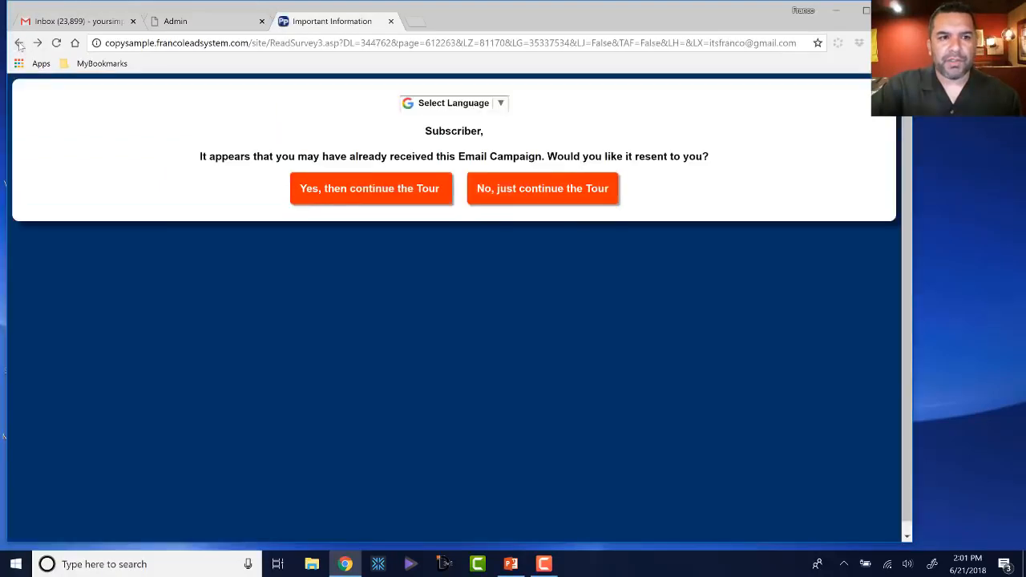
click(20, 44)
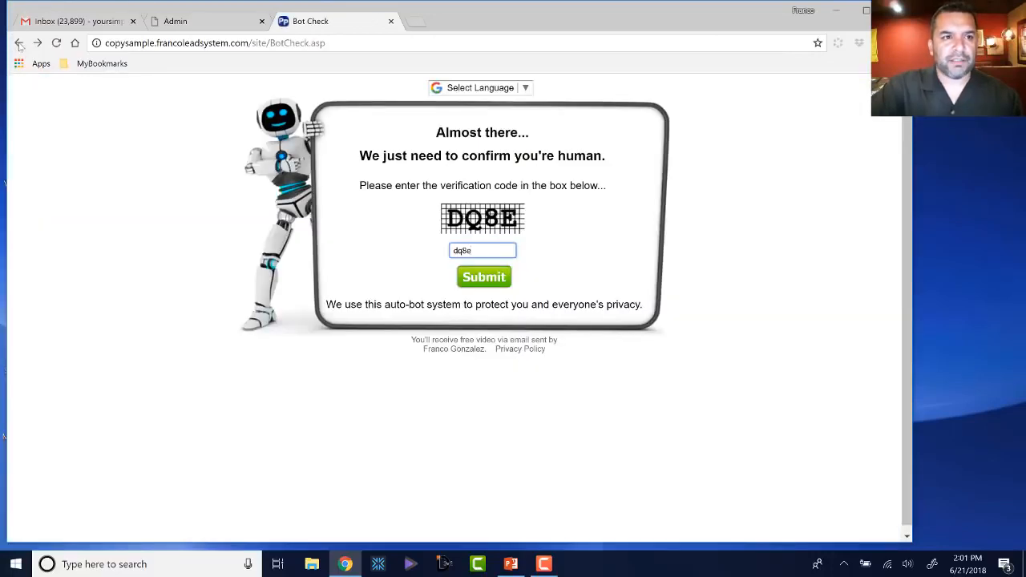
click(20, 43)
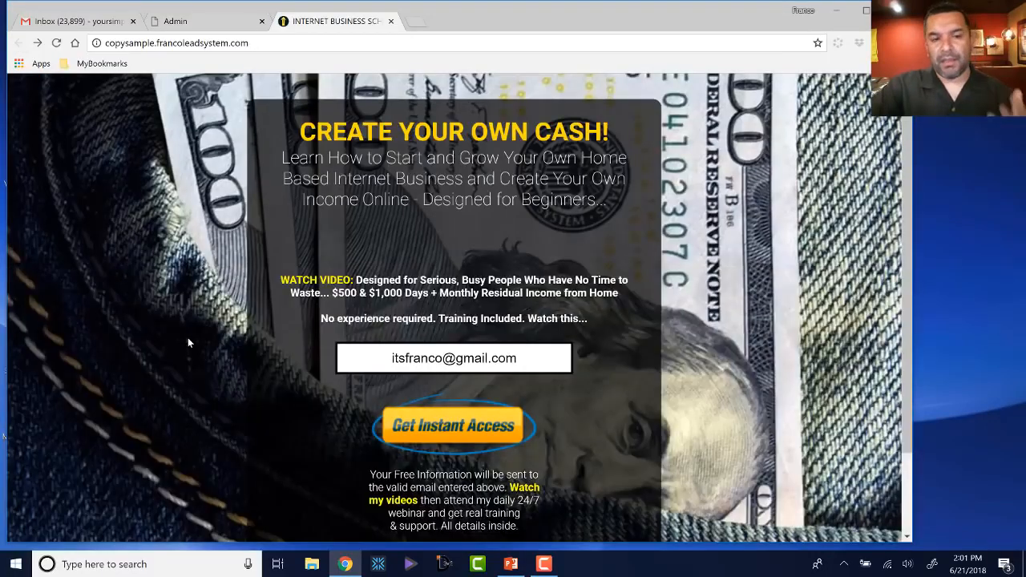